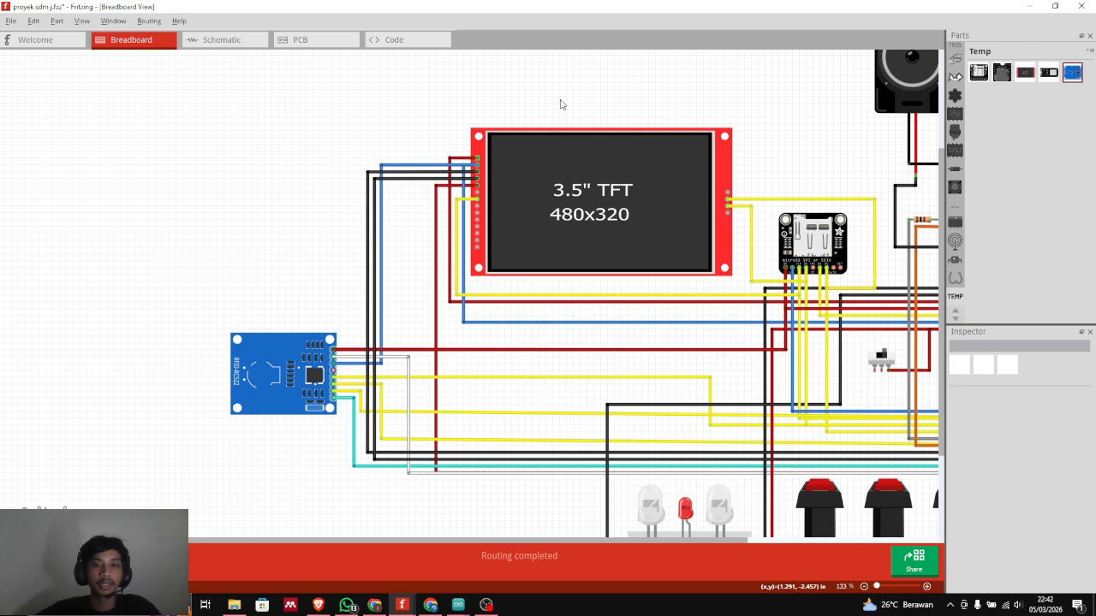
Examine the breadboard wiring between the RFID reader, TFT display, microSD module, ESP32, DFPlayer Mini and speakers.
ctrl+scroll(666, 99, down, 1)
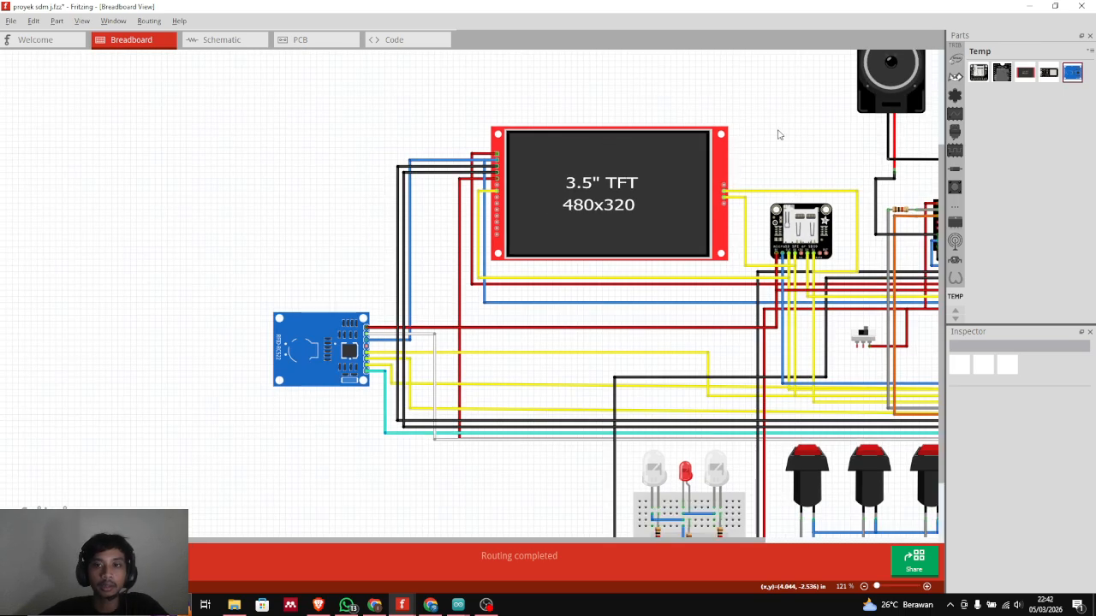
ctrl+scroll(779, 135, down, 1)
ctrl+scroll(599, 116, down, 2)
ctrl+scroll(557, 116, down, 1)
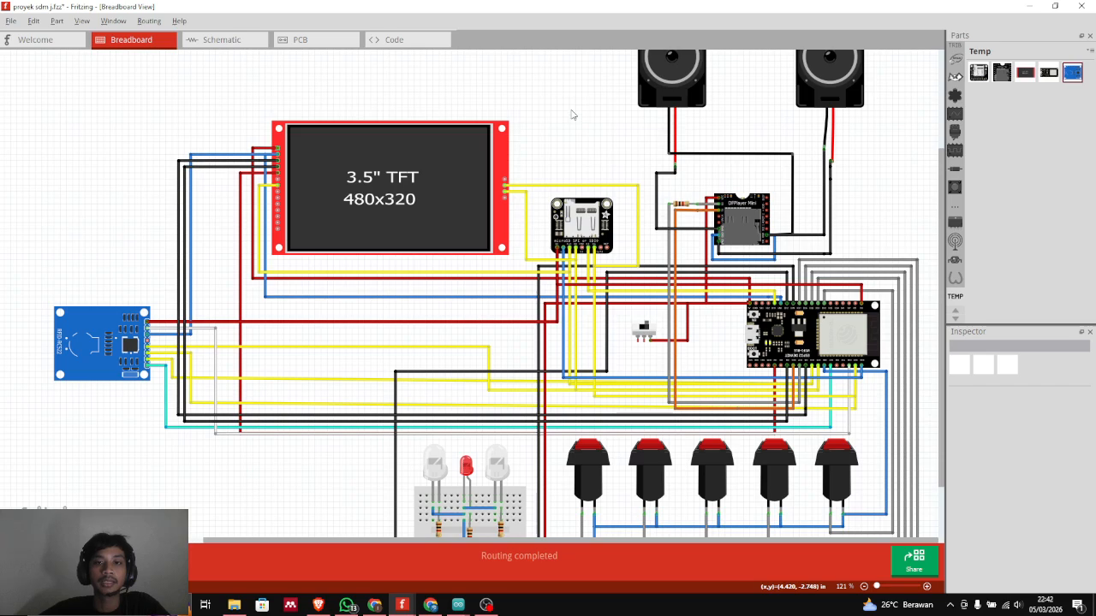
ctrl+scroll(591, 118, up, 1)
ctrl+scroll(602, 120, down, 1)
ctrl+scroll(657, 127, up, 2)
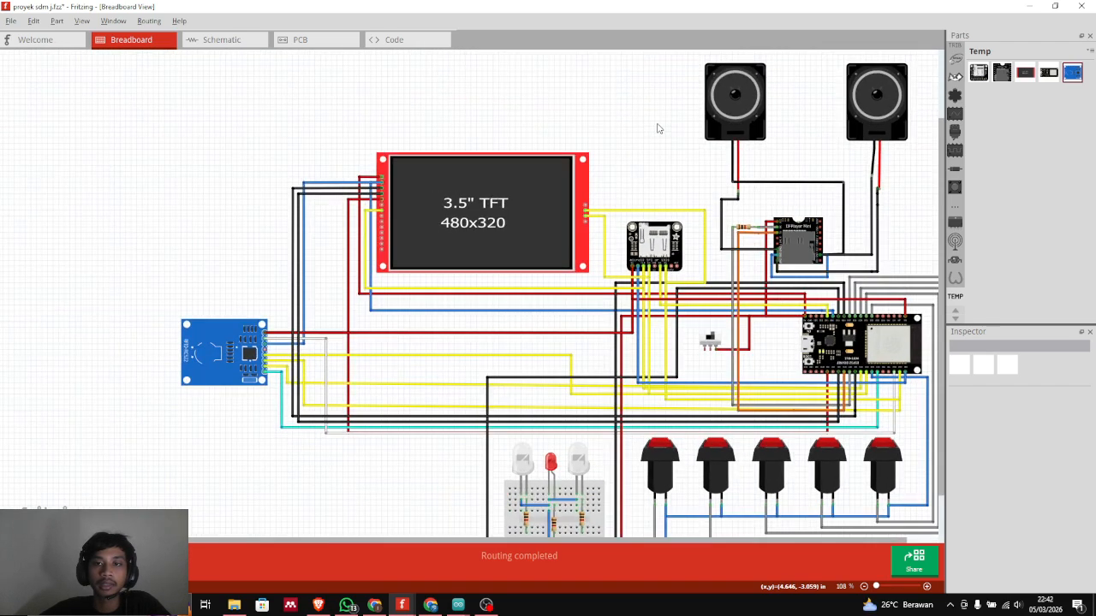
ctrl+scroll(651, 137, down, 1)
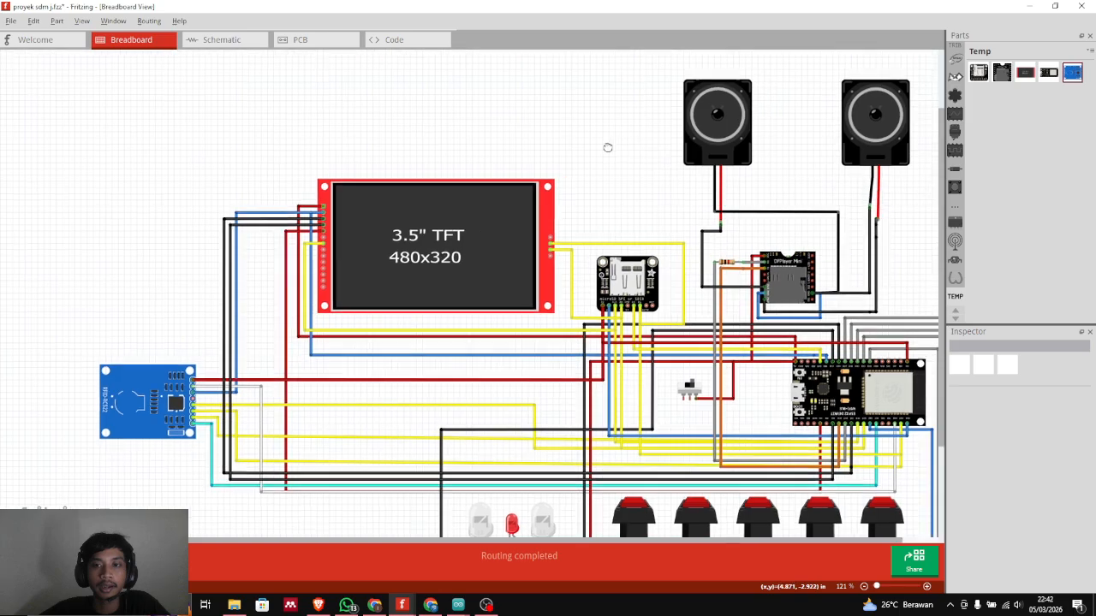
ctrl+scroll(607, 164, up, 1)
ctrl+scroll(618, 167, down, 1)
ctrl+scroll(623, 167, up, 2)
scroll(558, 154, right, 1)
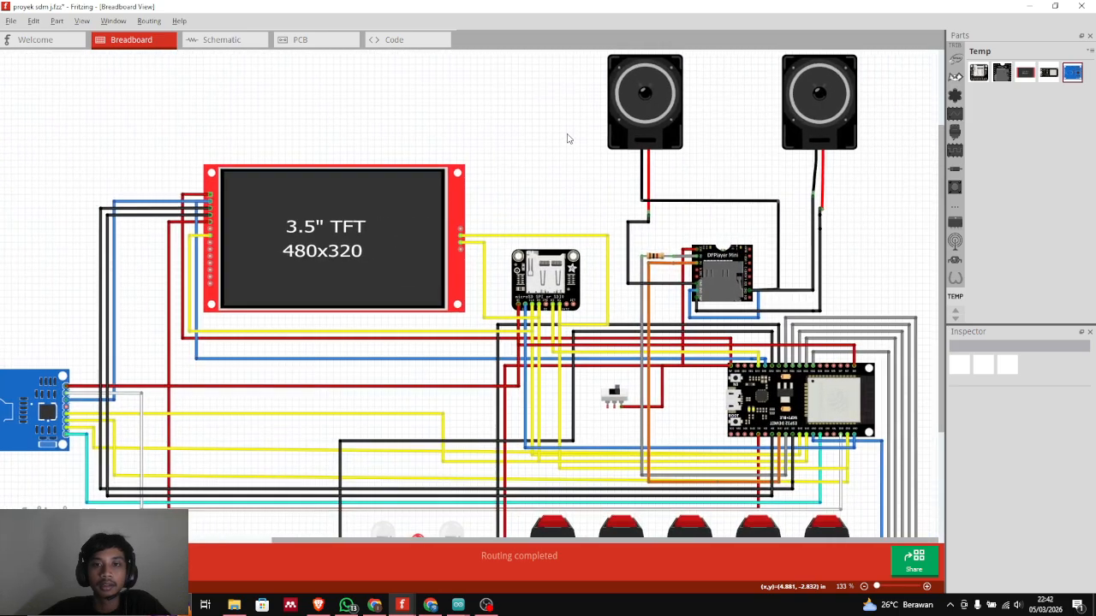
scroll(548, 153, up, 1)
ctrl+scroll(518, 149, up, 1)
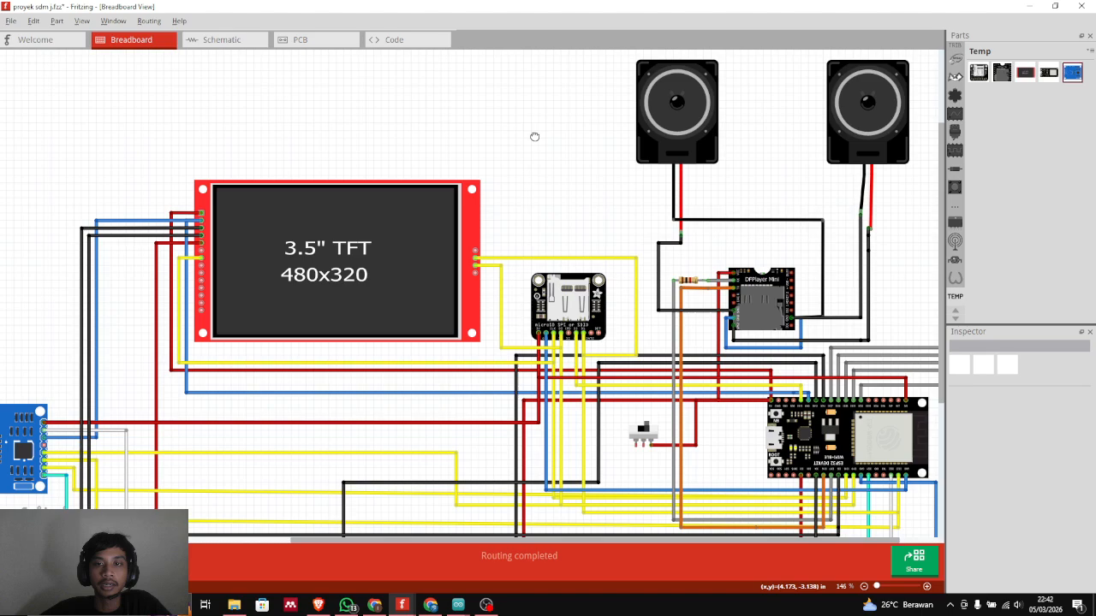
Examine the breadboard layout from the speakers down to the slide switch, LEDs with resistors and push buttons.
scroll(549, 136, down, 3)
middle_drag(585, 186, 570, 169)
scroll(608, 158, up, 2)
scroll(618, 154, down, 1)
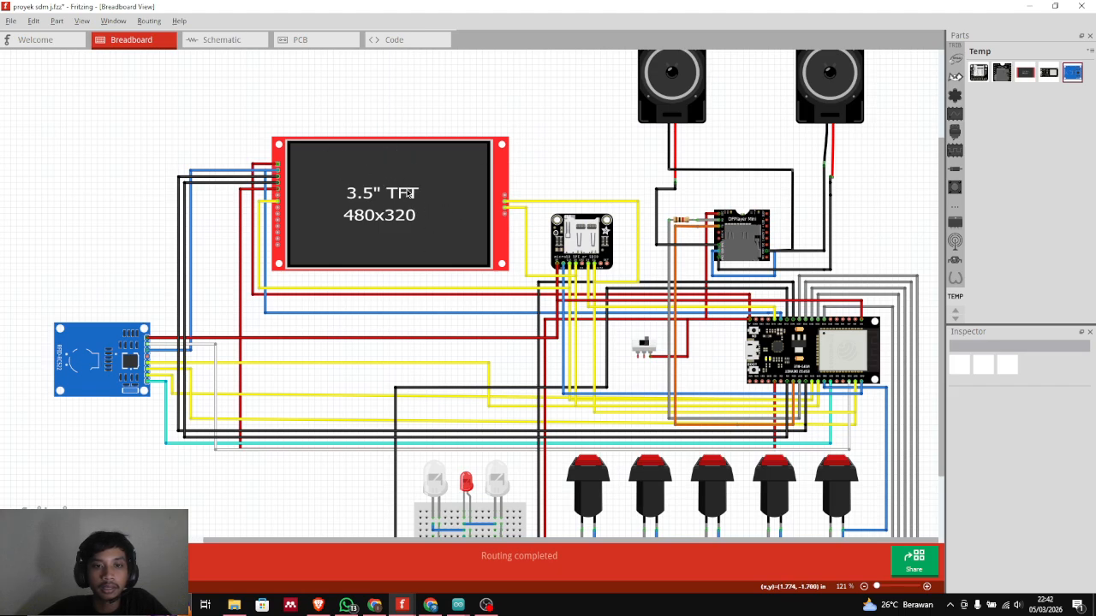
scroll(562, 175, down, 1)
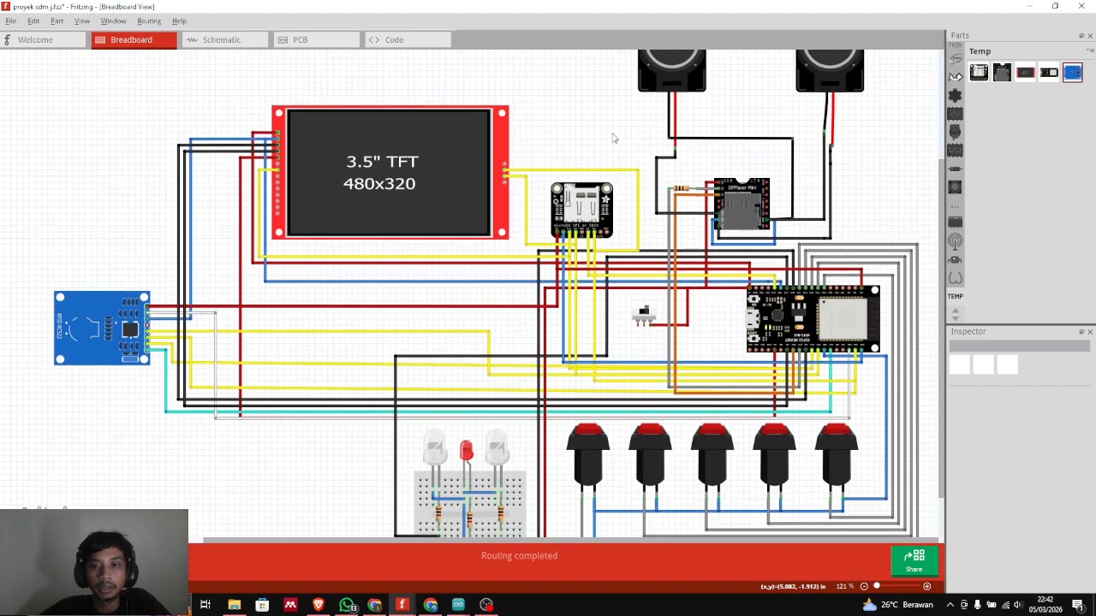
scroll(598, 182, up, 1)
scroll(598, 182, up, 2)
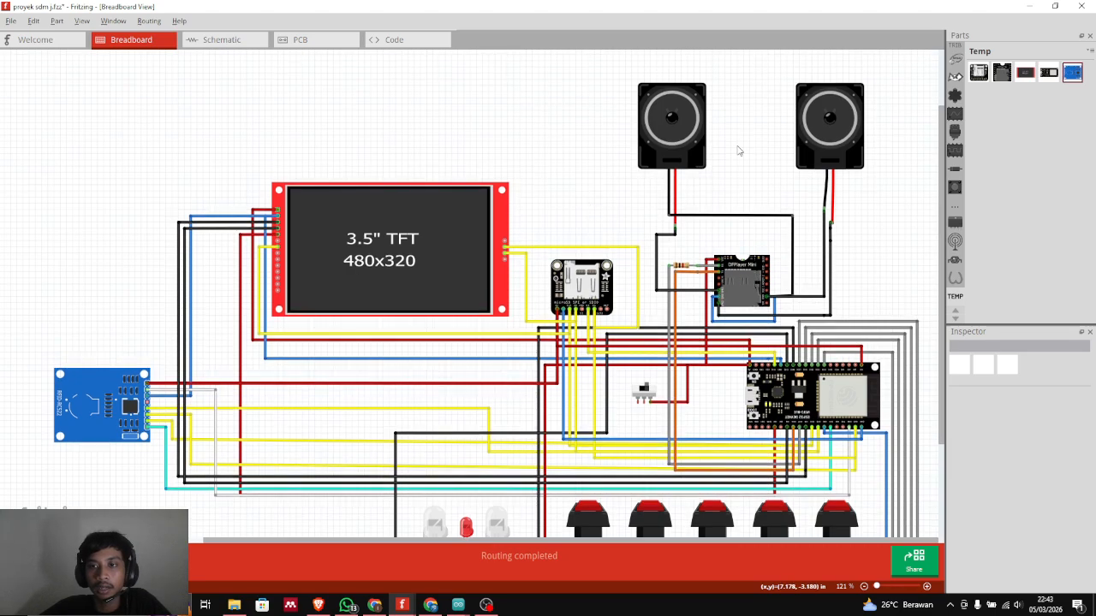
scroll(839, 368, down, 3)
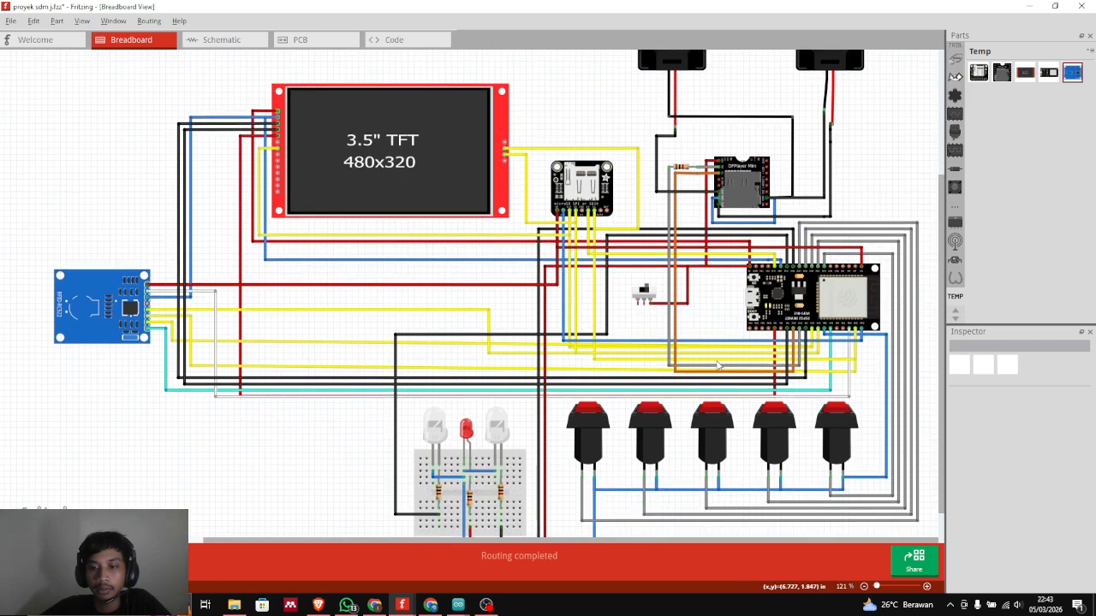
scroll(719, 366, down, 1)
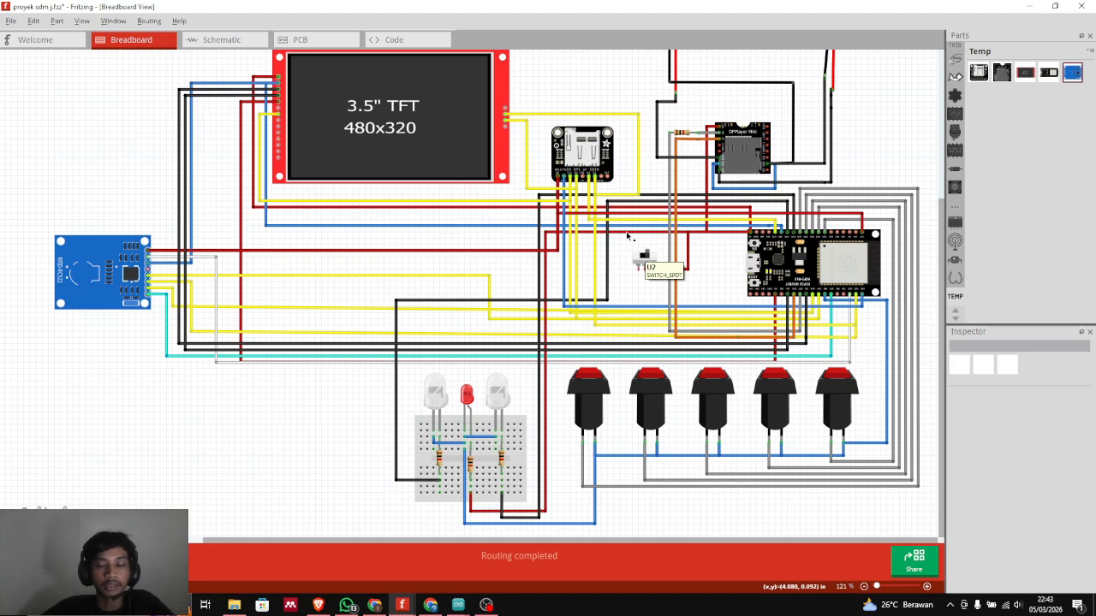
Review the wires linking the TFT display, microSD module, DFPlayer Mini and slide switch to the ESP32 board.
middle_drag(632, 232, 668, 287)
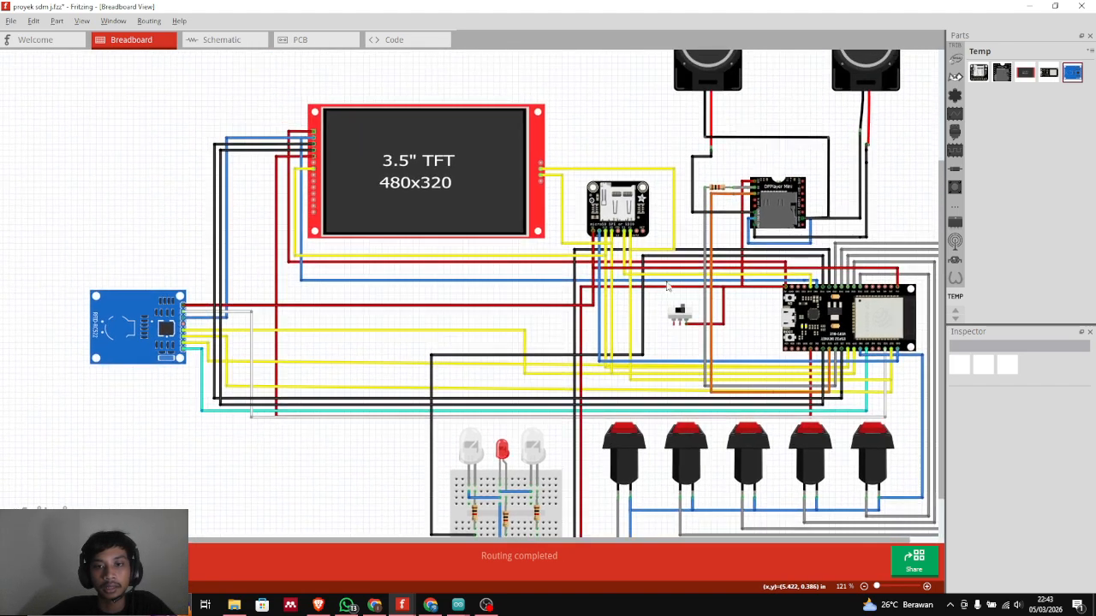
middle_drag(503, 191, 483, 225)
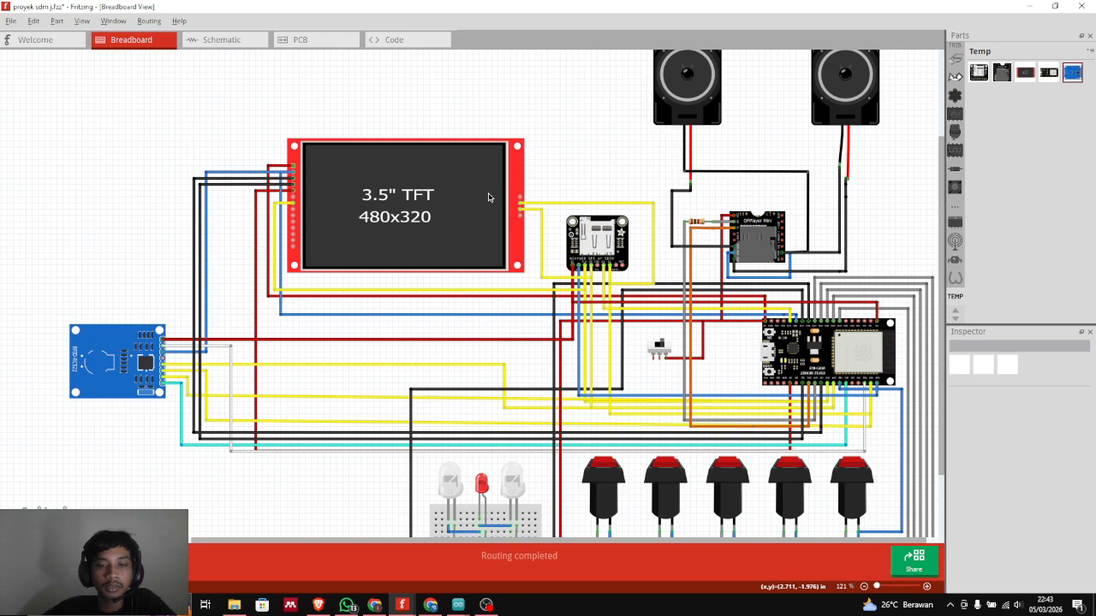
middle_drag(582, 151, 552, 122)
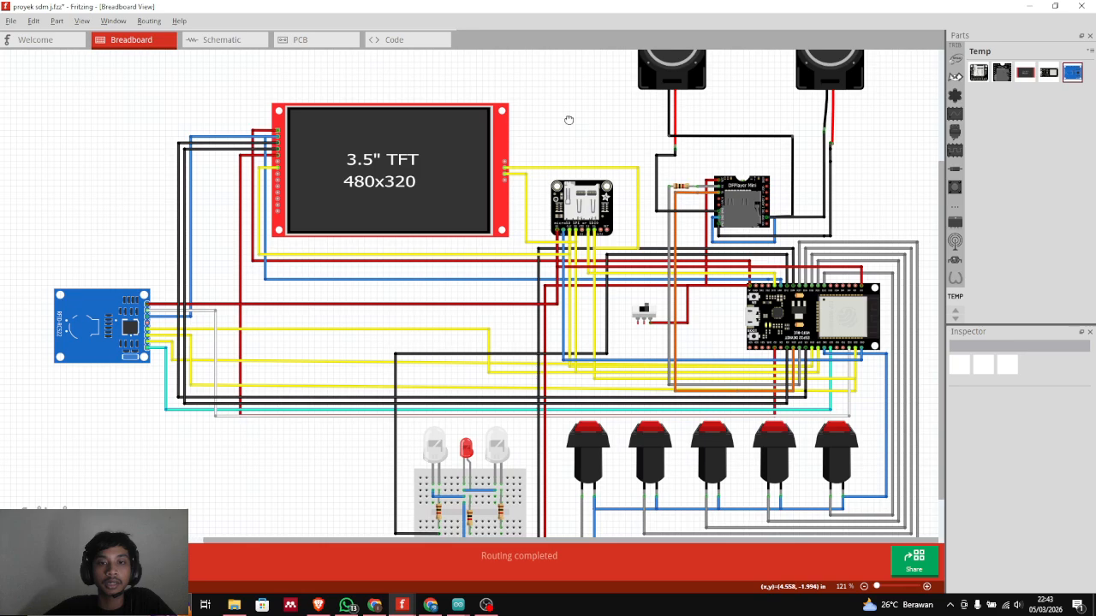
scroll(567, 117, down, 1)
scroll(576, 141, up, 1)
middle_drag(587, 114, 547, 141)
scroll(568, 133, down, 1)
scroll(533, 134, up, 1)
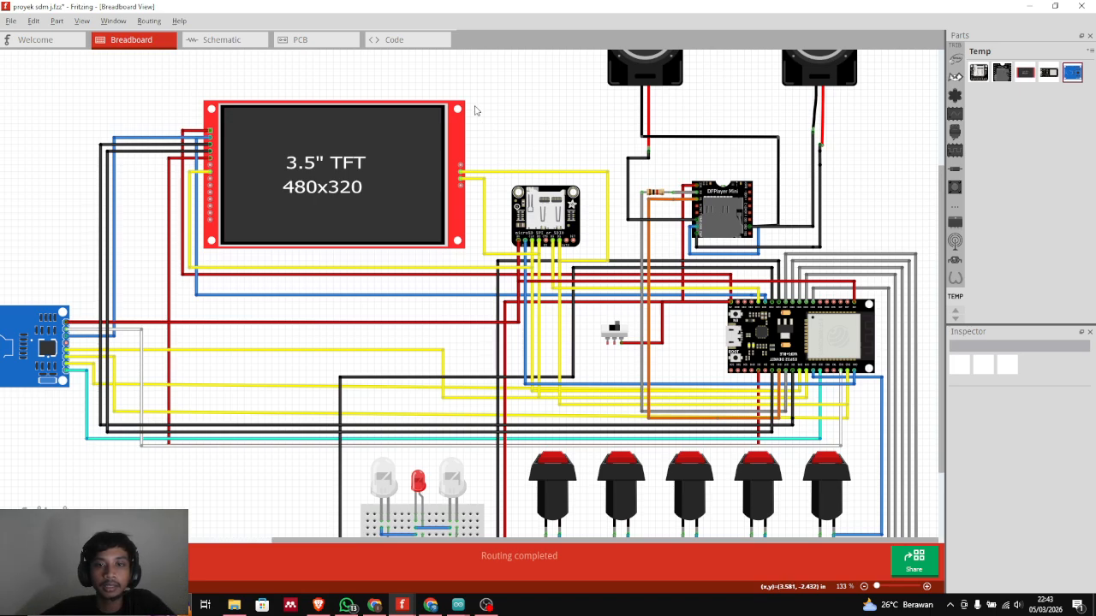
middle_drag(507, 101, 538, 83)
scroll(614, 153, up, 1)
middle_drag(600, 116, 616, 95)
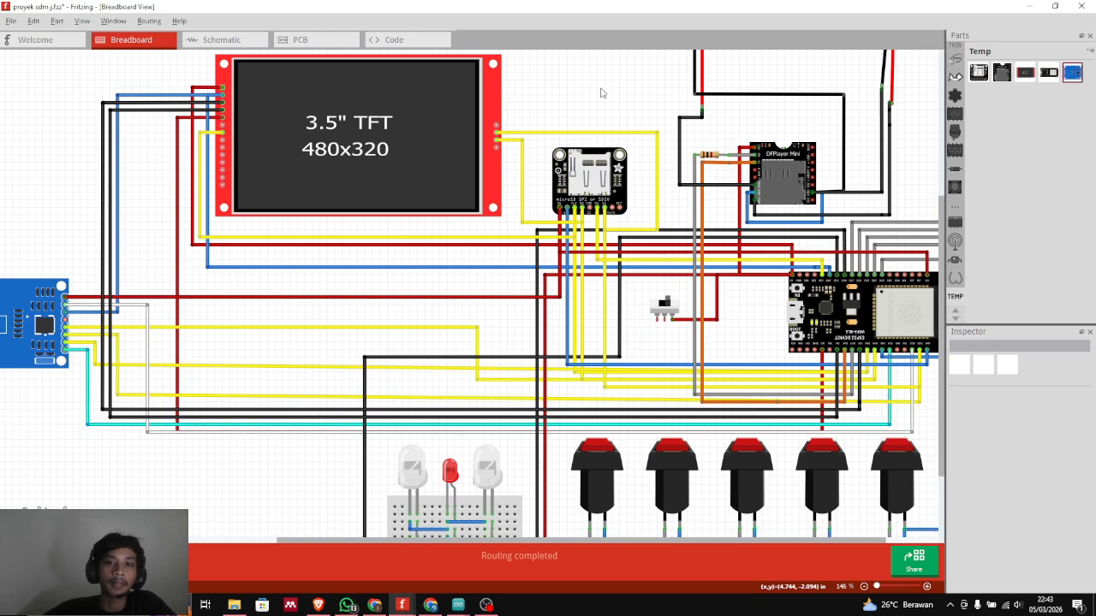
Inspect the pin connections on both sides of the 3.5" TFT display in the breadboard layout up close.
scroll(576, 94, down, 1)
scroll(214, 129, up, 5)
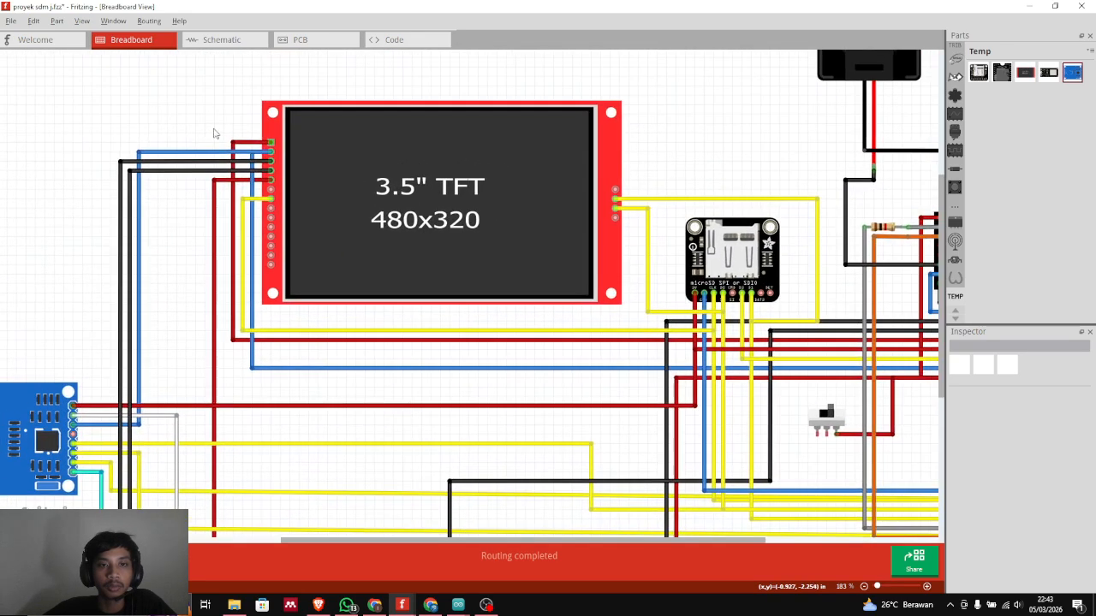
scroll(215, 131, up, 3)
middle_drag(233, 132, 300, 149)
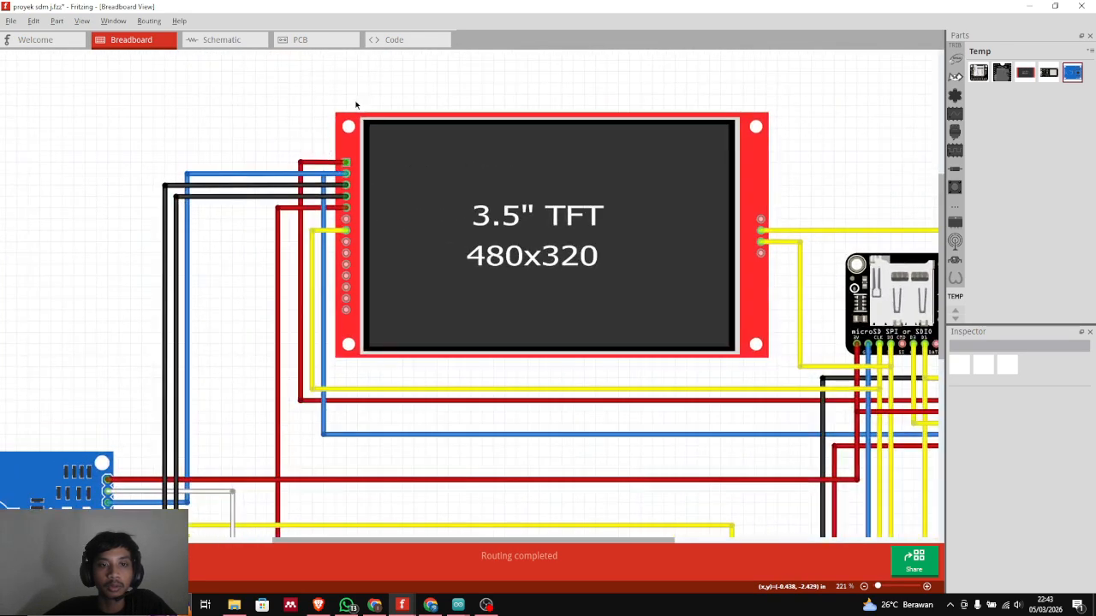
middle_drag(382, 107, 300, 49)
scroll(229, 83, down, 2)
scroll(528, 182, up, 2)
middle_drag(382, 130, 33, 108)
middle_drag(279, 279, 591, 258)
middle_drag(80, 203, 272, 292)
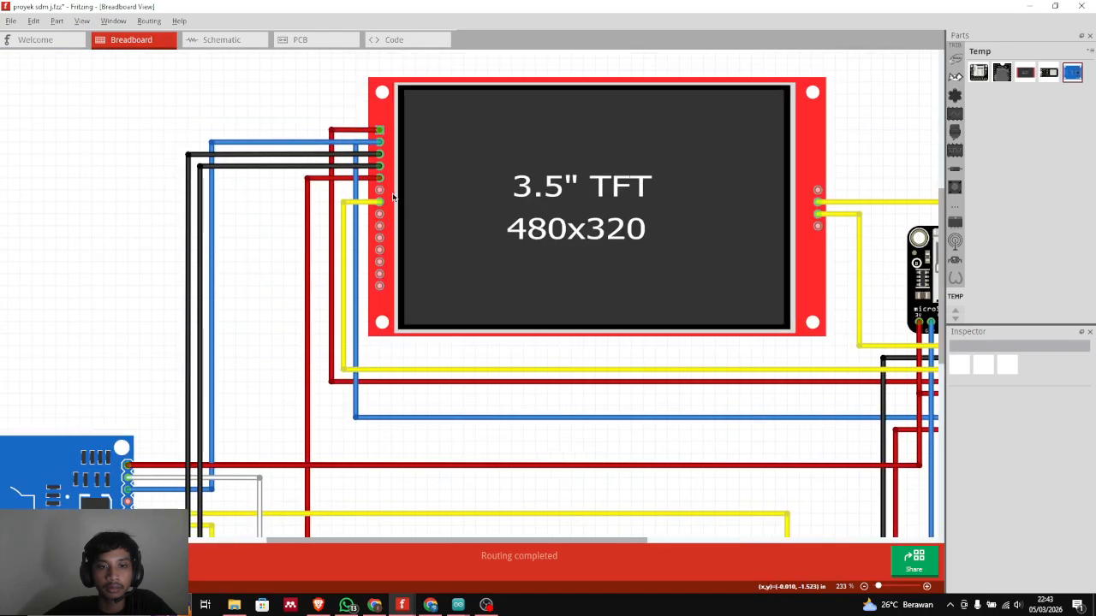
scroll(394, 193, up, 1)
Switch to the schematic view and examine the connections of the microSD module, ESP32 pins and push-button switches.
click(212, 42)
middle_drag(57, 309, 554, 239)
scroll(266, 281, down, 1)
middle_drag(94, 150, 216, 211)
scroll(242, 296, down, 5)
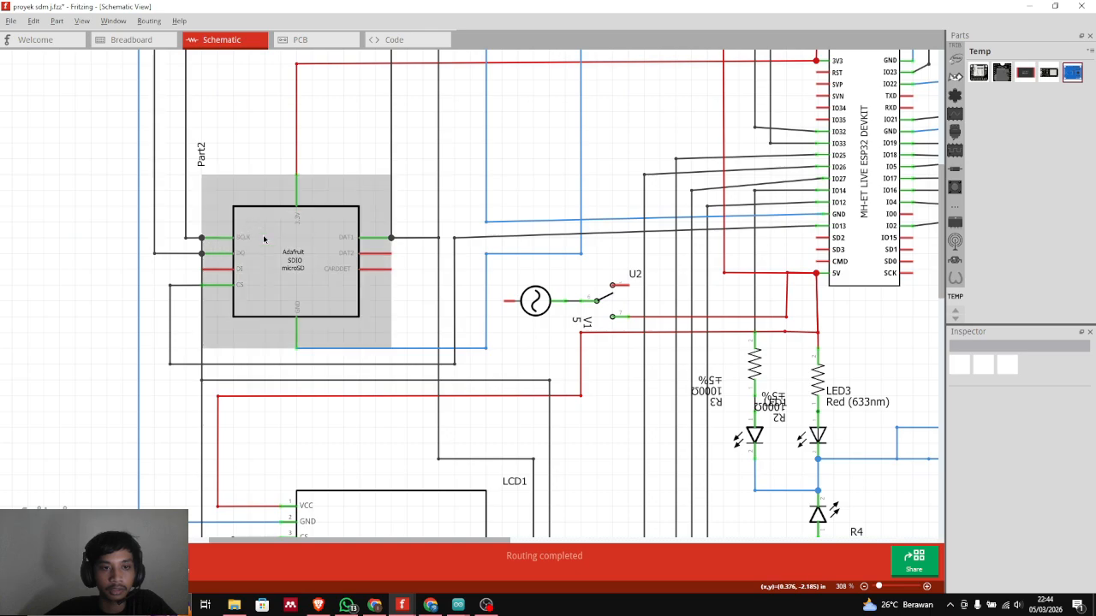
scroll(344, 162, up, 2)
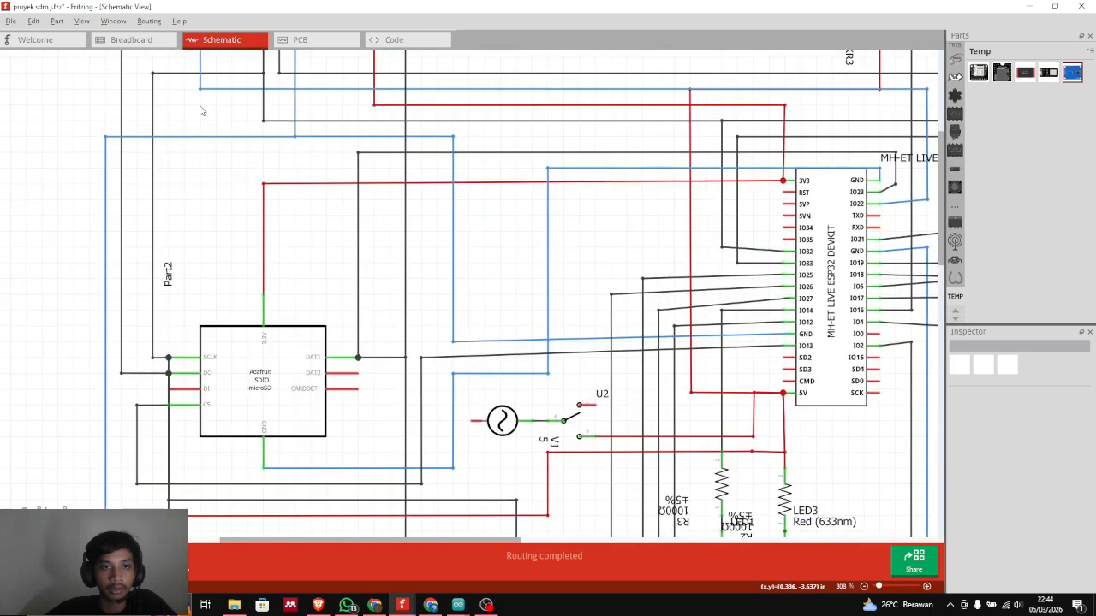
middle_drag(576, 130, 263, 126)
middle_drag(586, 149, 392, 149)
scroll(679, 424, down, 3)
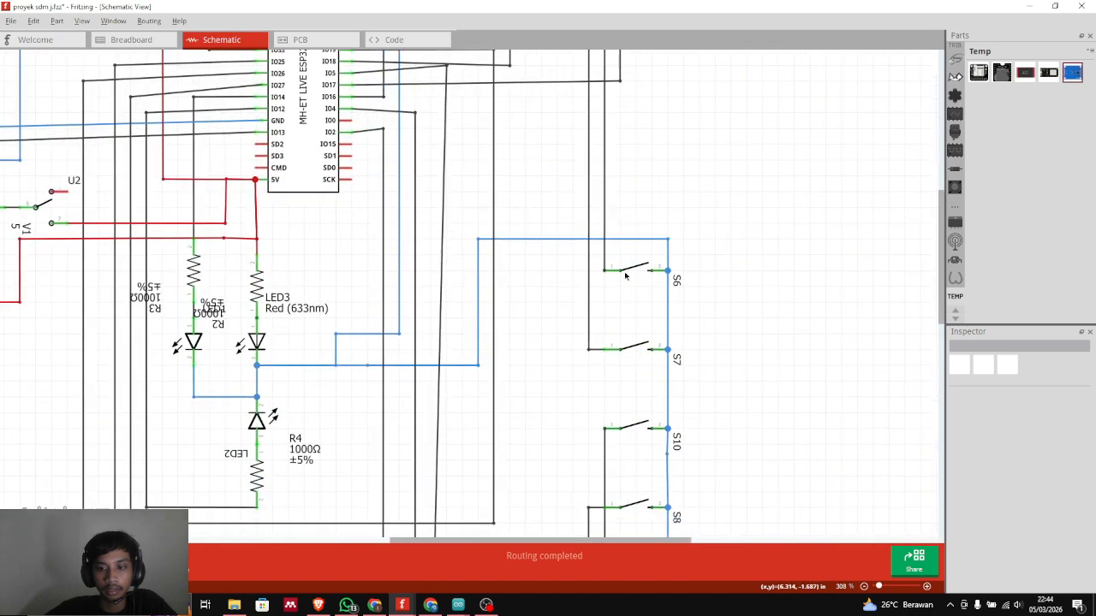
scroll(476, 183, up, 3)
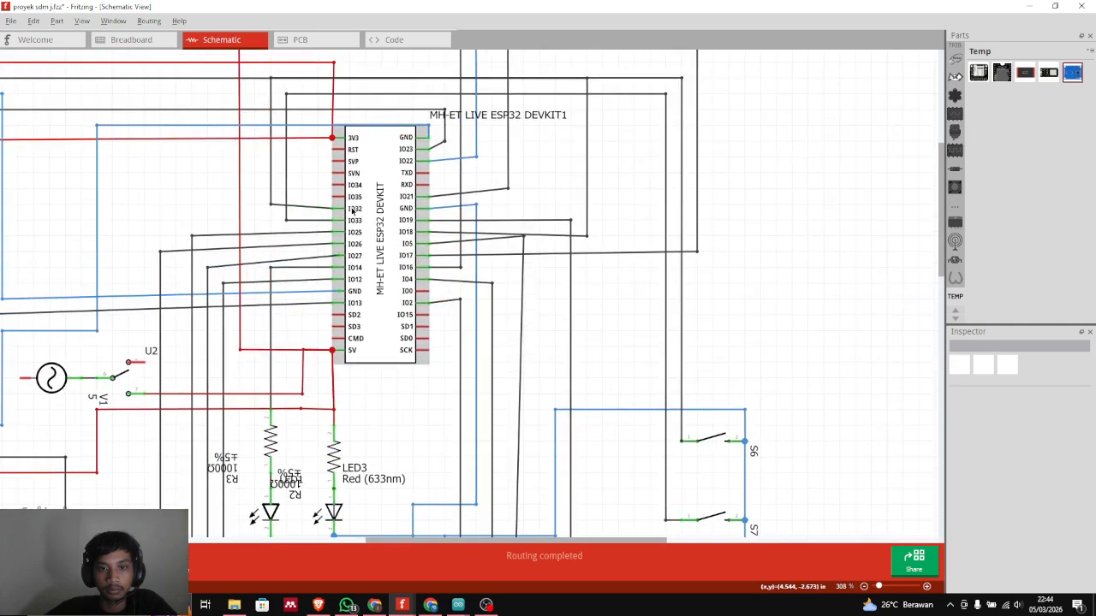
middle_drag(346, 205, 507, 205)
middle_drag(178, 204, 417, 203)
scroll(411, 193, down, 1)
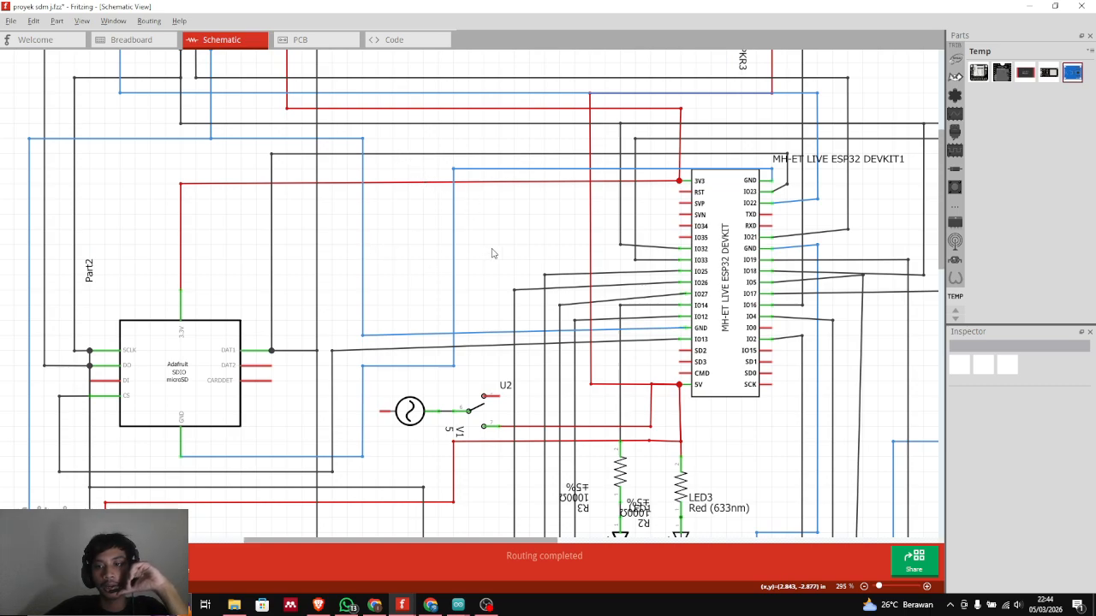
Examine the schematic around the LEDs and resistors, the voltage source with switch U2, and the LCD display.
middle_drag(613, 255, 542, 132)
scroll(485, 234, down, 1)
middle_drag(573, 221, 552, 134)
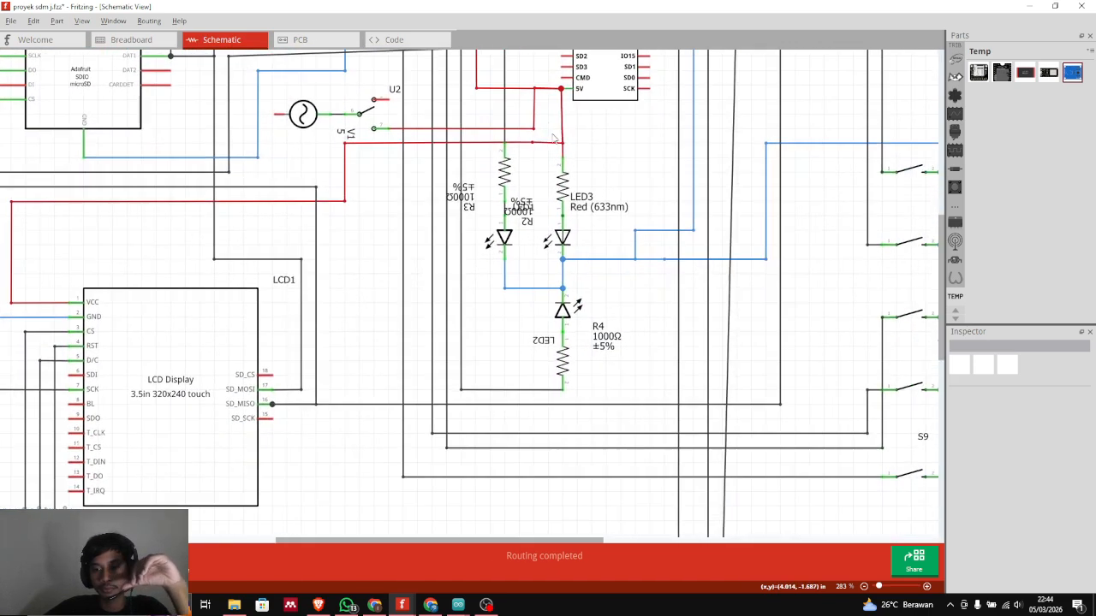
scroll(558, 156, down, 1)
middle_drag(509, 181, 557, 237)
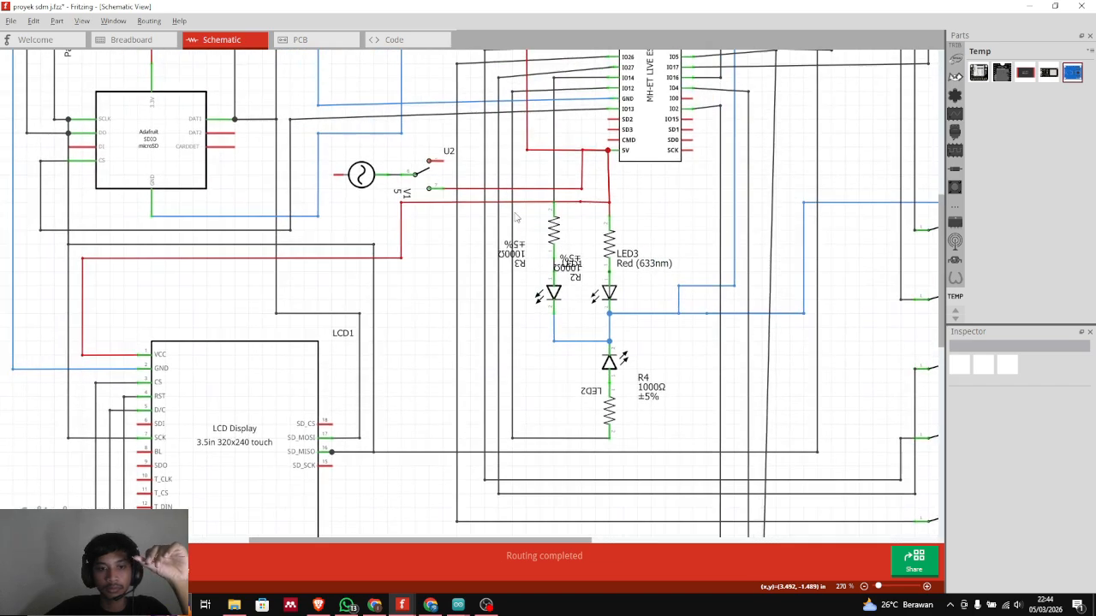
scroll(385, 150, up, 1)
middle_drag(382, 145, 408, 238)
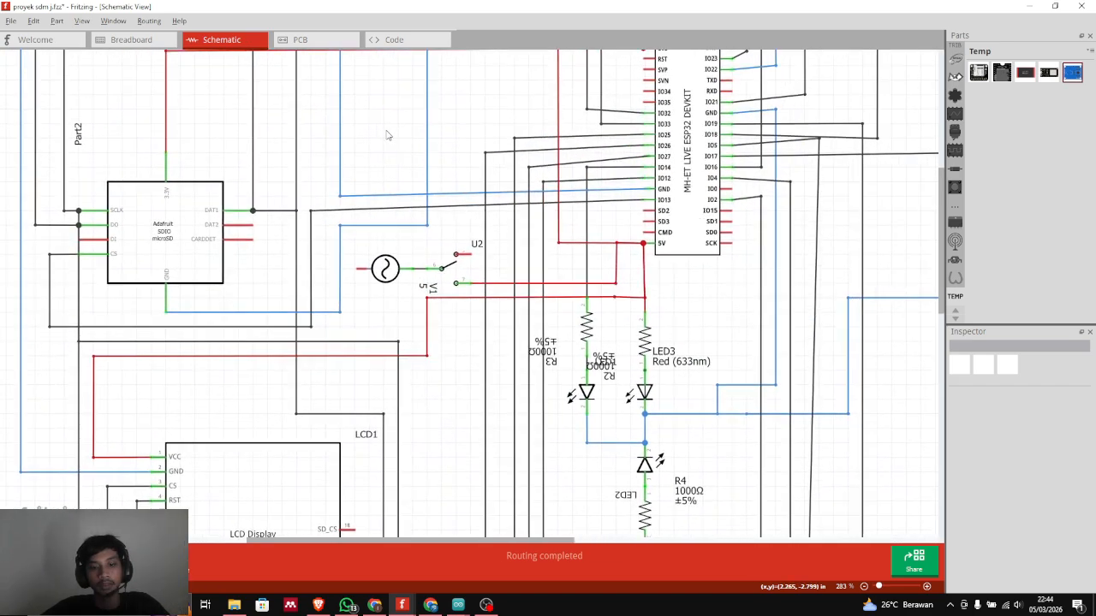
middle_drag(462, 209, 499, 100)
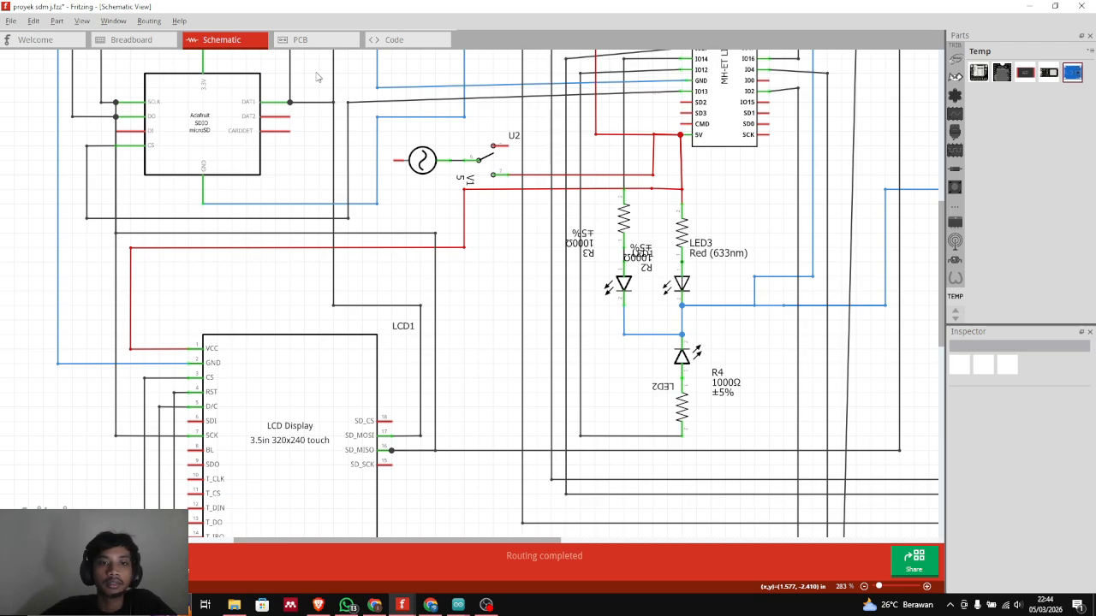
middle_drag(329, 119, 345, 184)
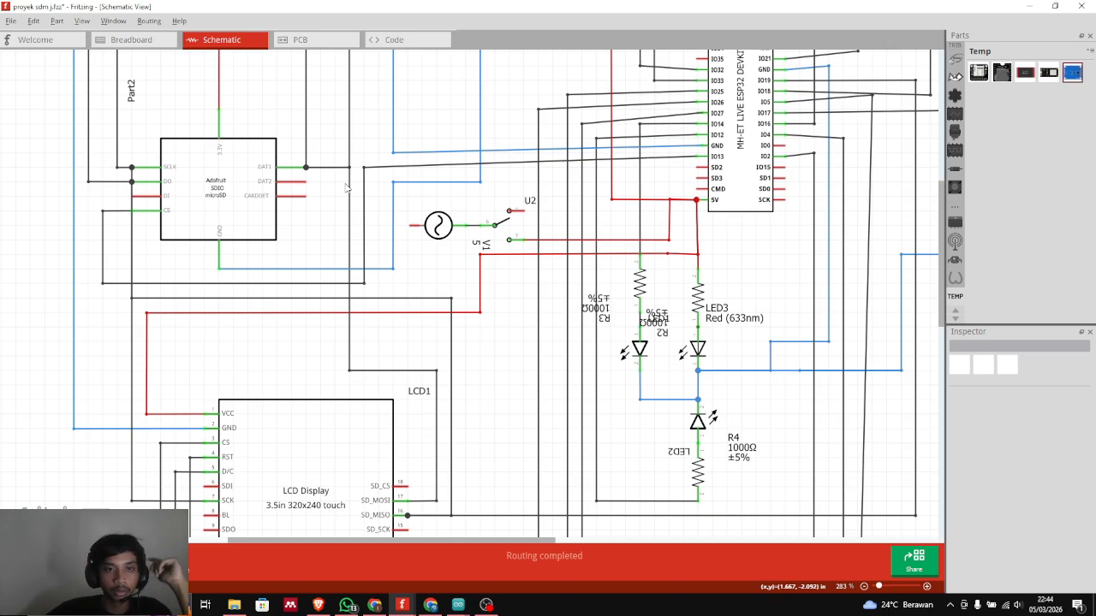
Examine the RFID RC522 reader's schematic connections and the speaker and DFPlayer Mini wiring to the ESP32.
scroll(380, 224, up, 5)
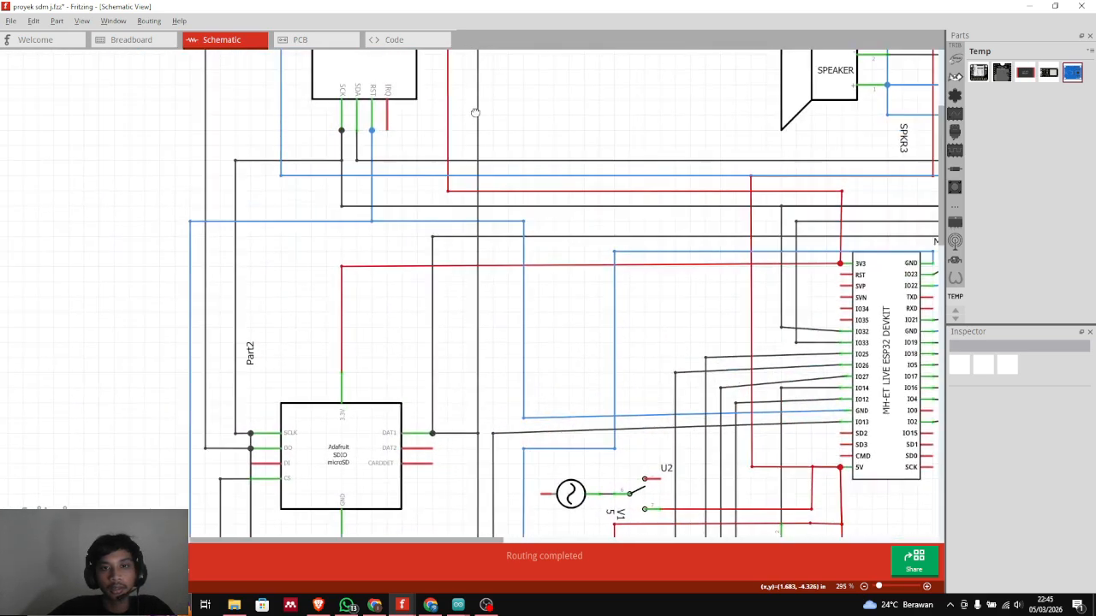
middle_drag(374, 126, 406, 208)
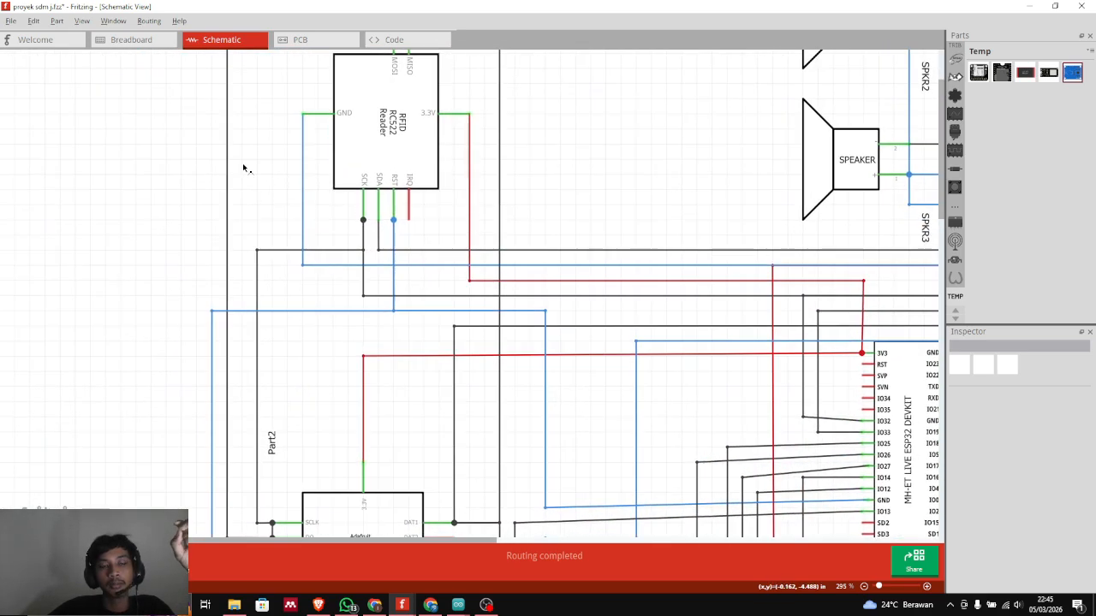
middle_drag(188, 200, 190, 227)
scroll(276, 170, down, 4)
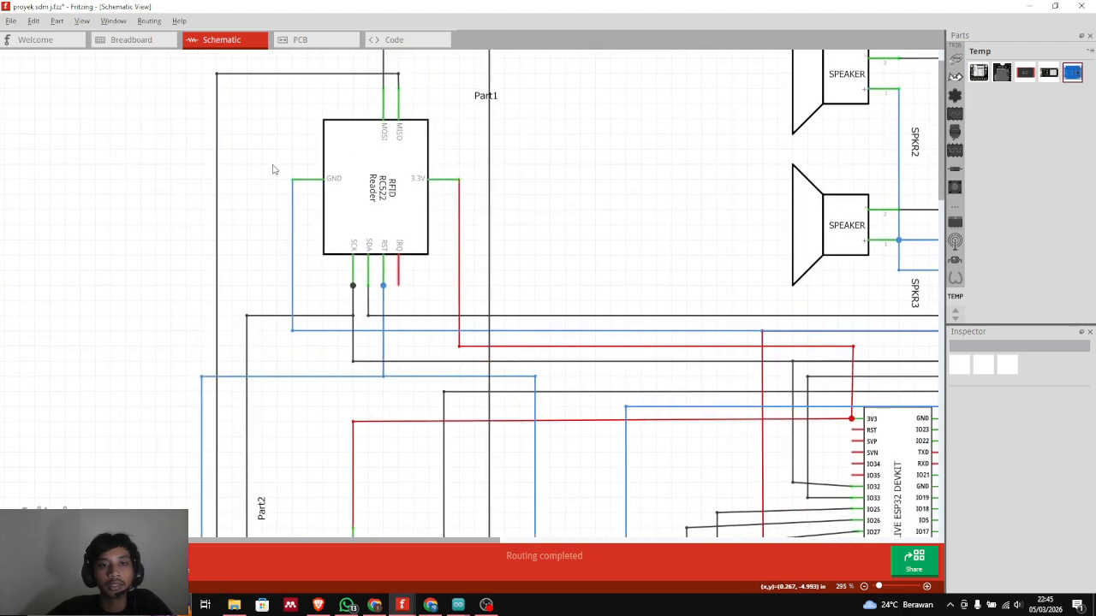
middle_drag(283, 80, 198, 144)
scroll(417, 266, up, 1)
middle_drag(587, 367, 458, 220)
scroll(544, 296, down, 3)
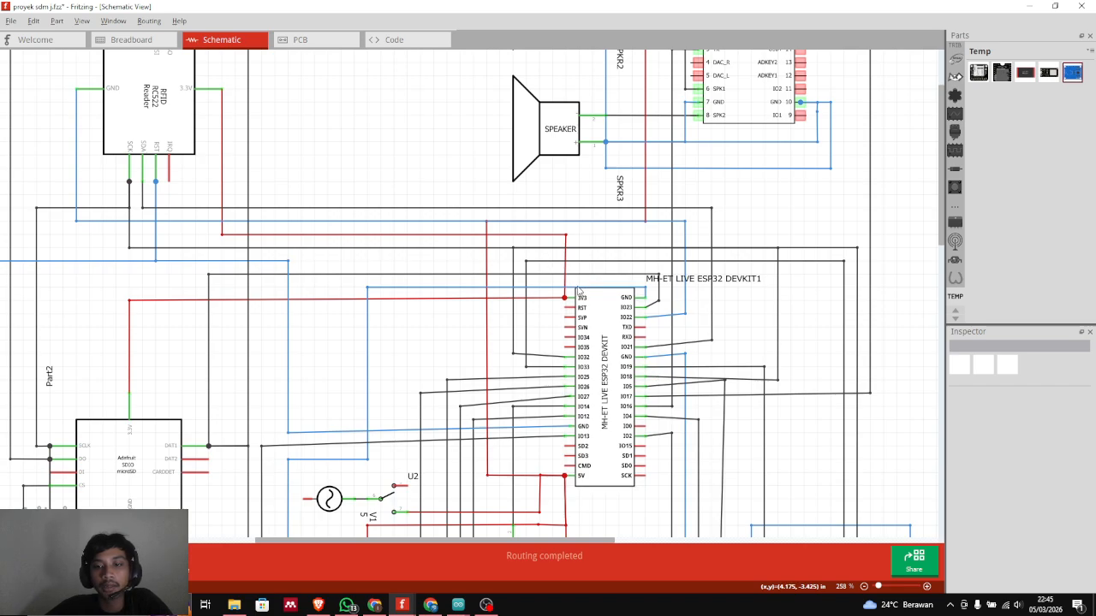
scroll(547, 351, down, 1)
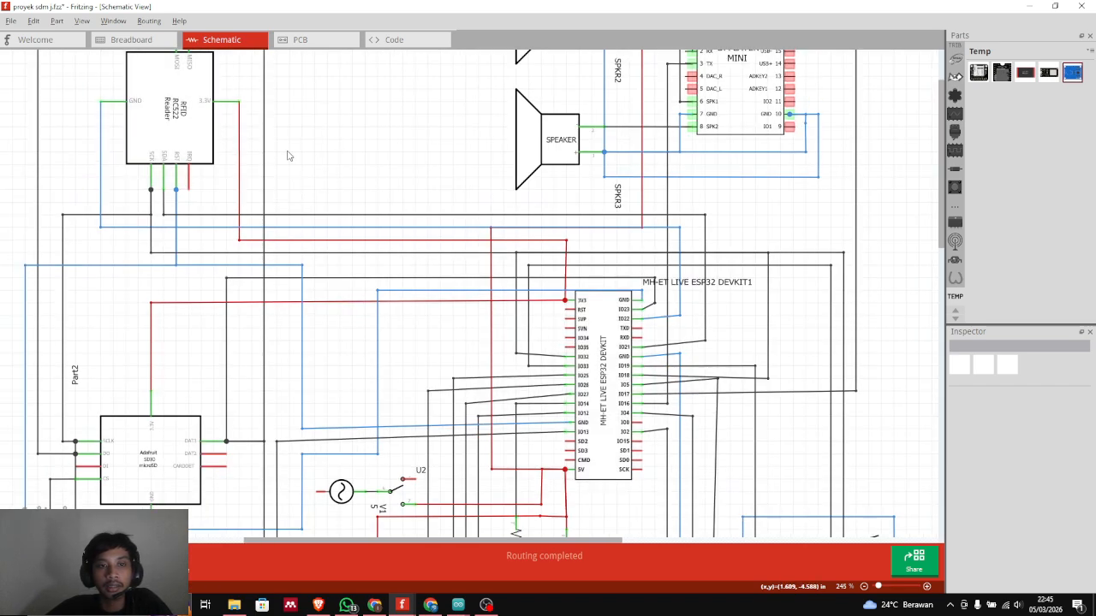
middle_drag(287, 152, 371, 124)
scroll(291, 428, up, 1)
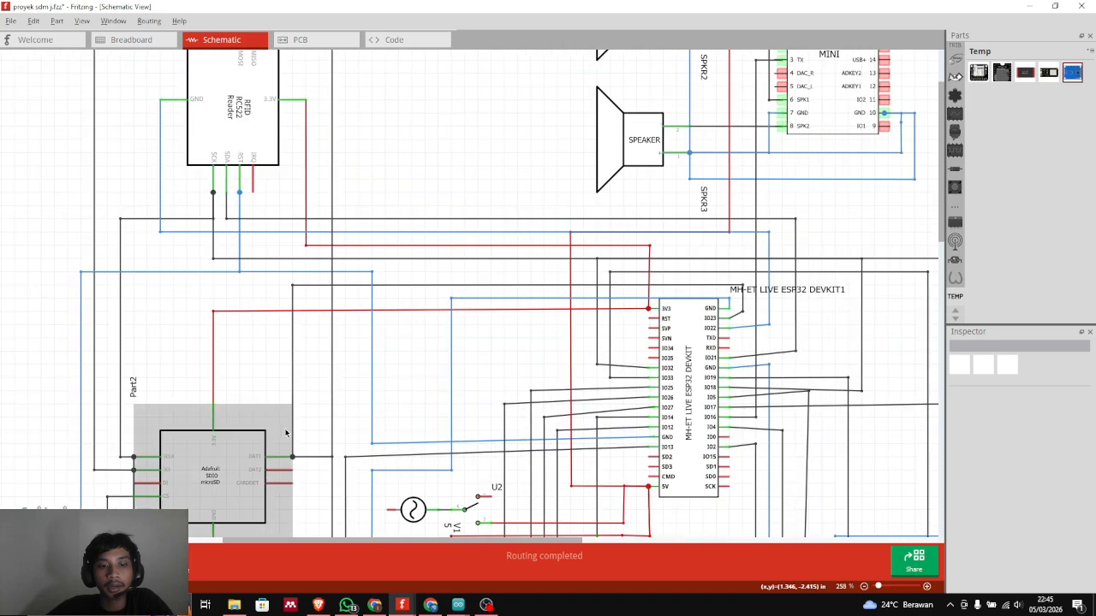
Examine the microSD module's schematic connections to the ESP32 and the LCD display.
scroll(410, 371, down, 1)
middle_drag(408, 378, 422, 285)
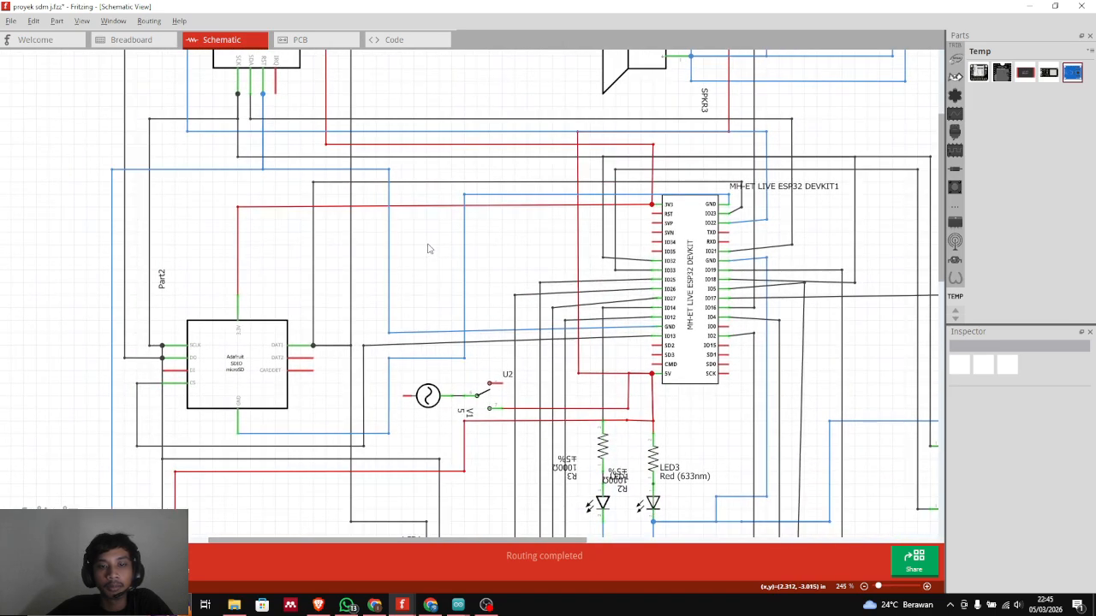
scroll(255, 381, down, 5)
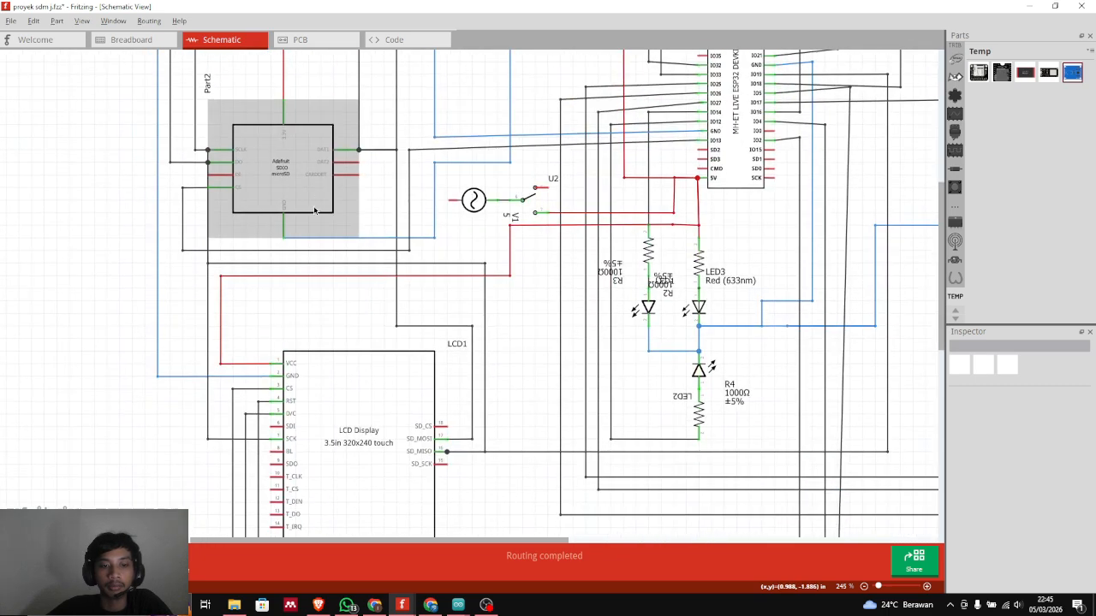
scroll(394, 397, down, 2)
ctrl+scroll(257, 299, down, 1)
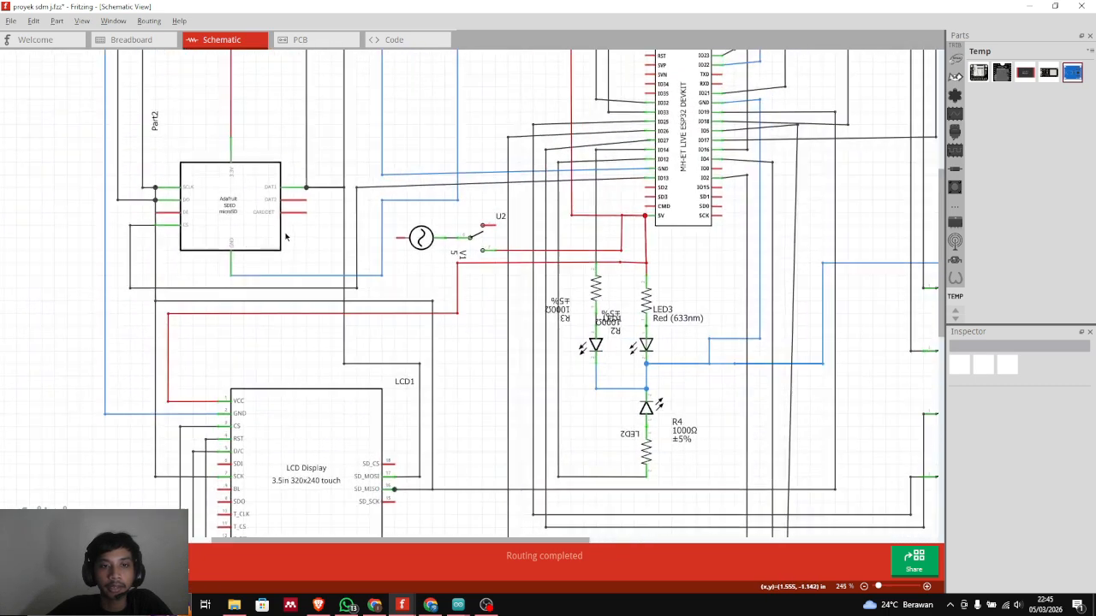
scroll(103, 194, down, 1)
scroll(102, 193, up, 5)
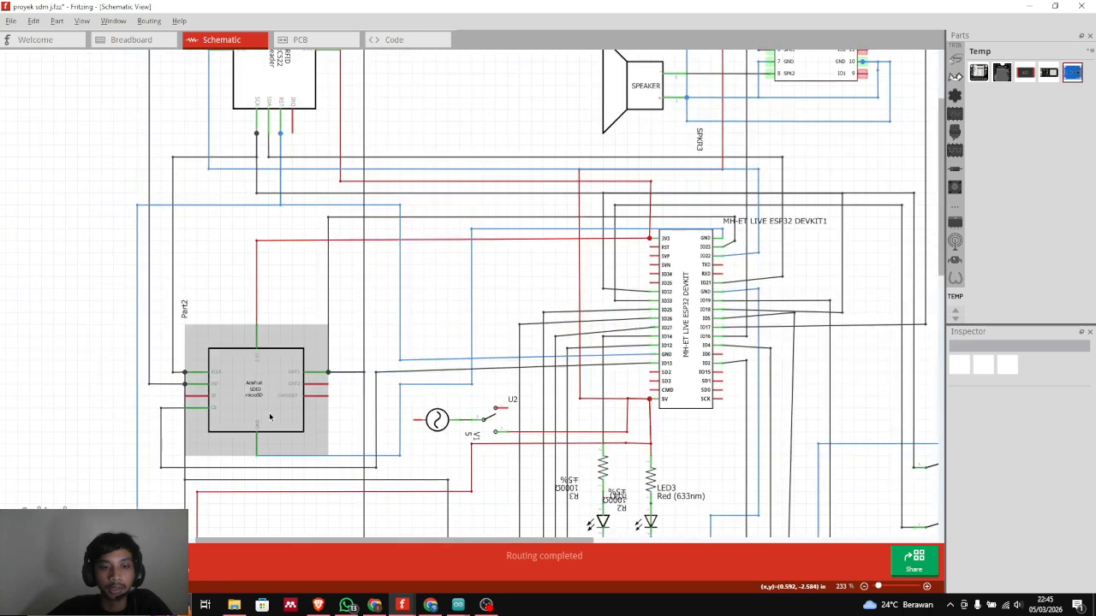
scroll(244, 256, up, 3)
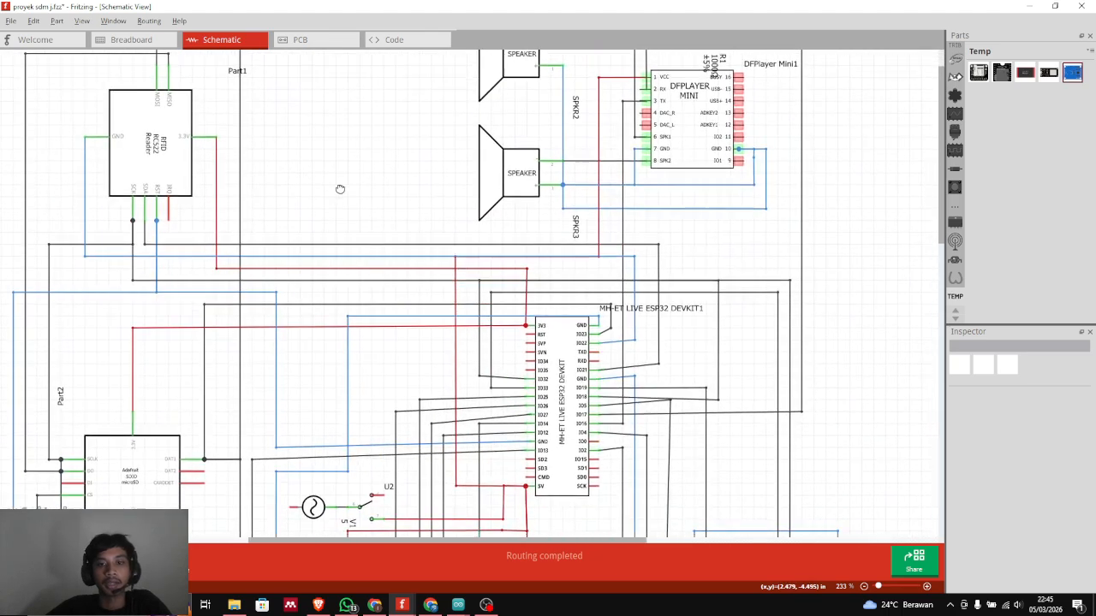
Trace the RFID reader and microSD power lines to the ESP32, and inspect the pins on both sides of the board up close.
scroll(393, 205, down, 1)
scroll(394, 206, right, 2)
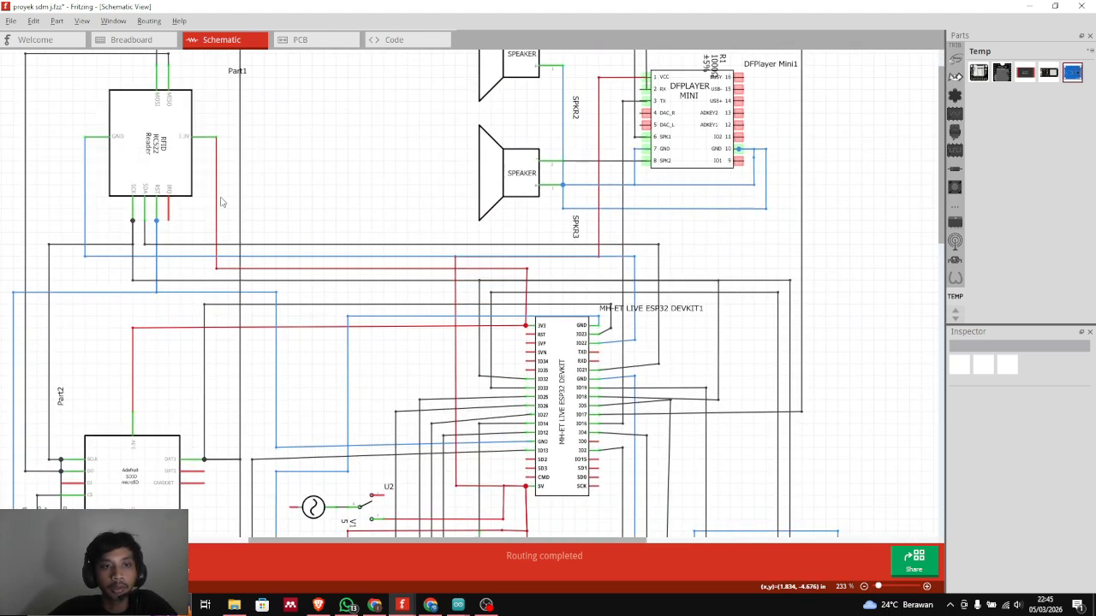
scroll(419, 226, down, 1)
scroll(418, 226, right, 1)
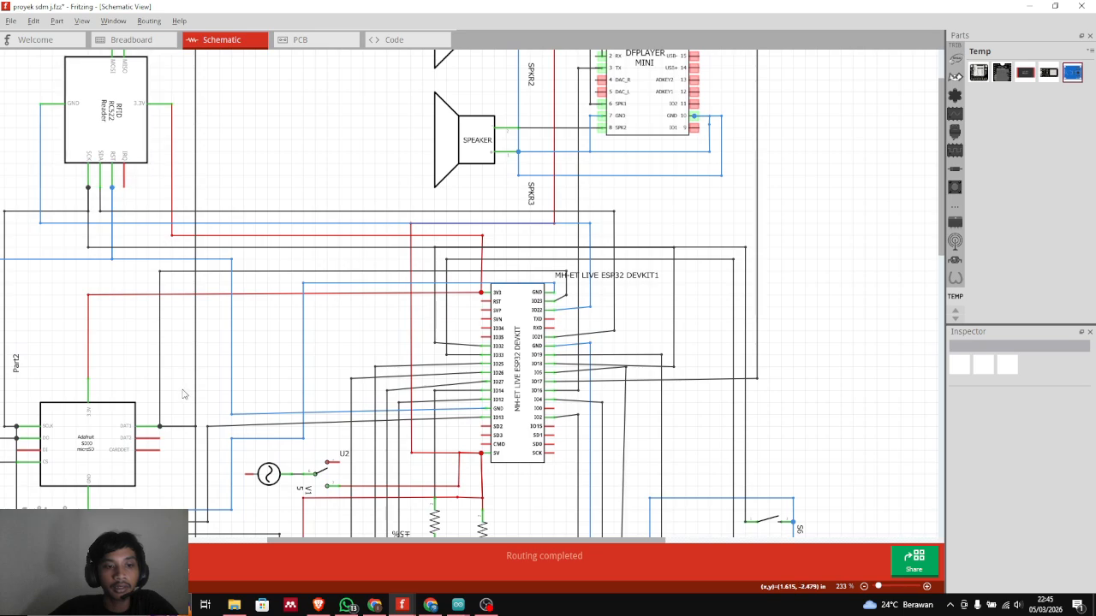
middle_drag(206, 453, 245, 258)
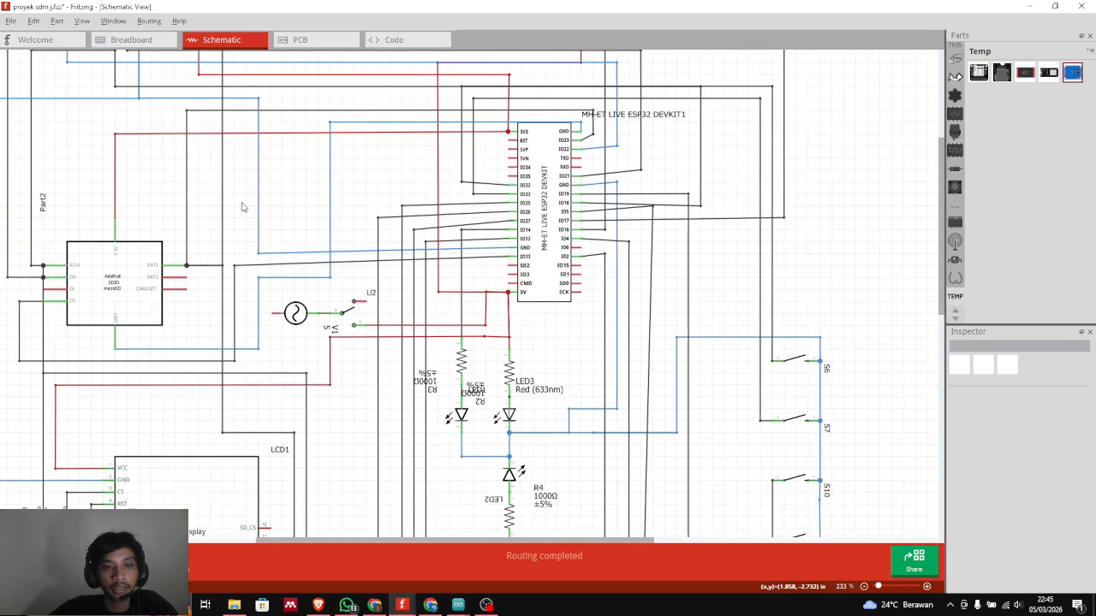
scroll(289, 242, up, 2)
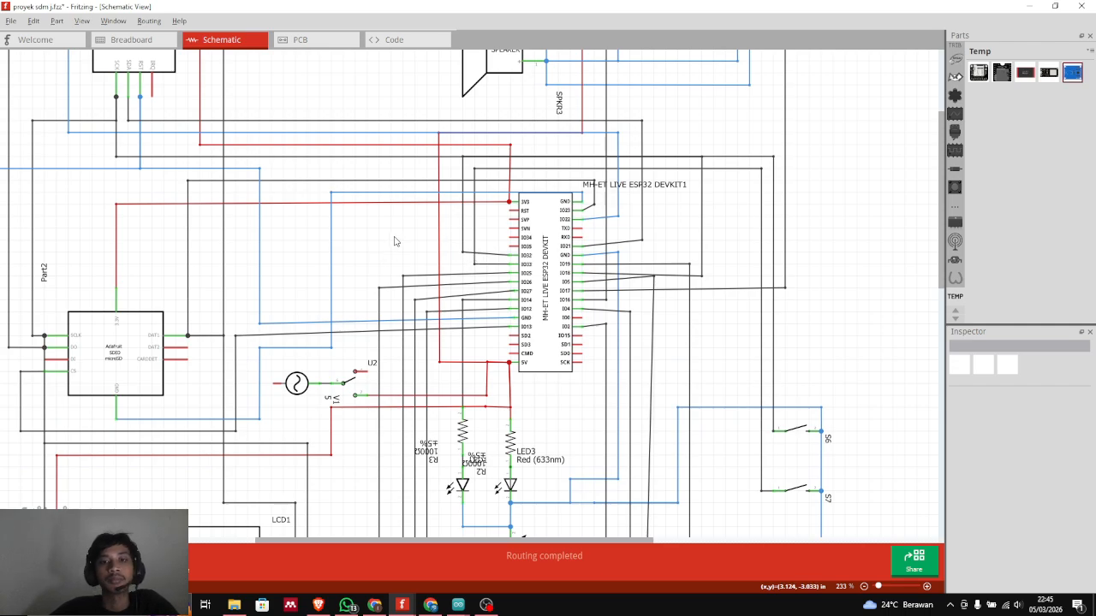
middle_drag(531, 210, 573, 296)
scroll(572, 299, up, 3)
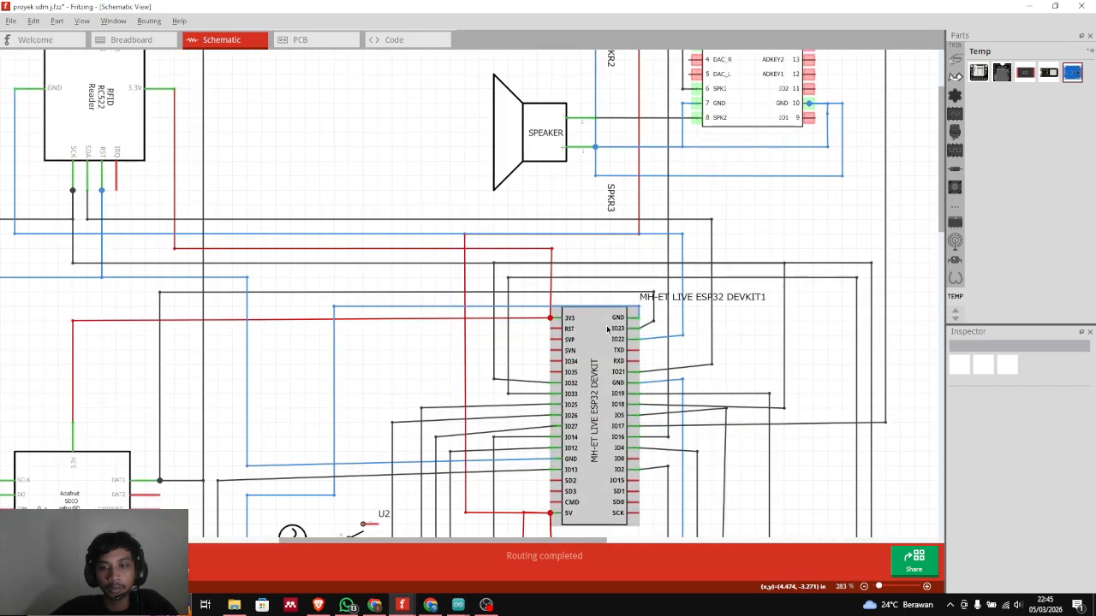
middle_drag(623, 354, 506, 258)
scroll(506, 258, up, 2)
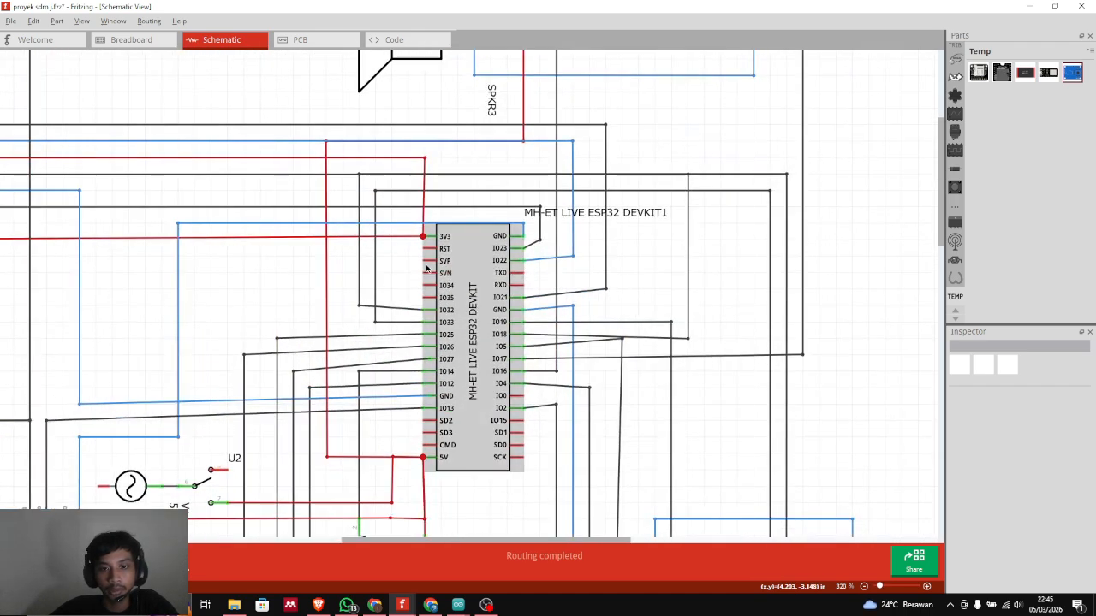
middle_drag(446, 283, 660, 260)
scroll(591, 285, down, 1)
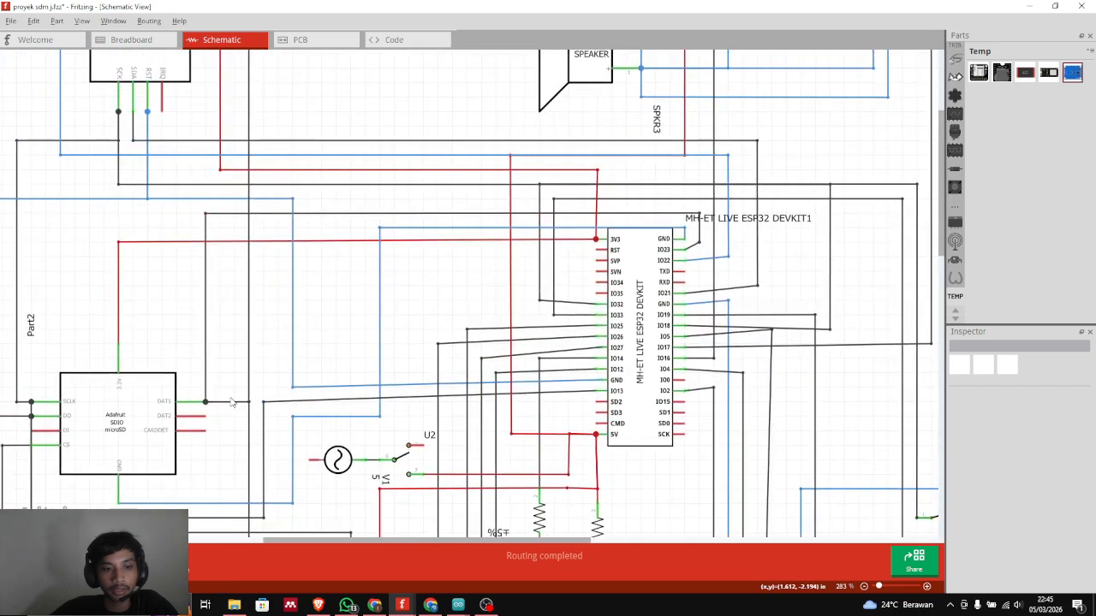
Follow the LCD display's SD_MOSI and SD_MISO lines and the RFID reader's MOSI and MISO lines through the schematic to the ESP32.
middle_drag(205, 430, 338, 57)
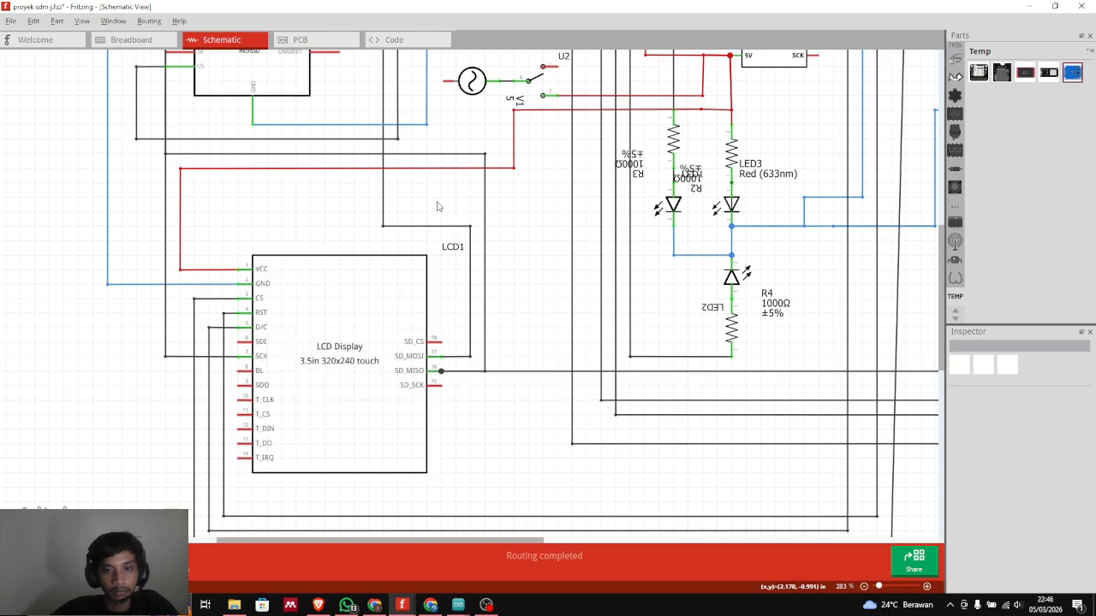
scroll(432, 205, up, 6)
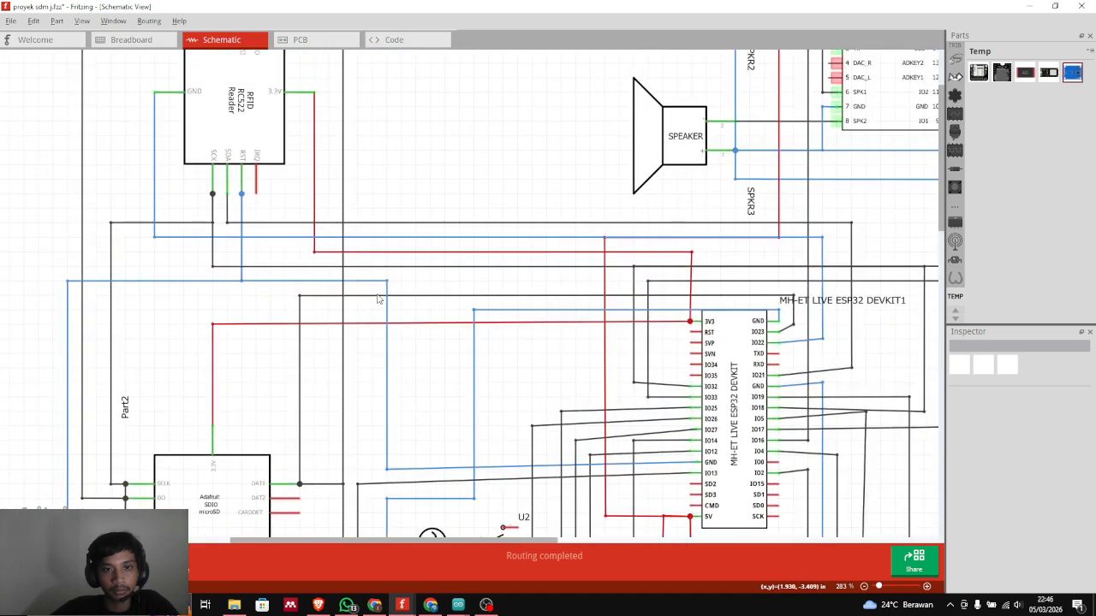
scroll(390, 257, up, 2)
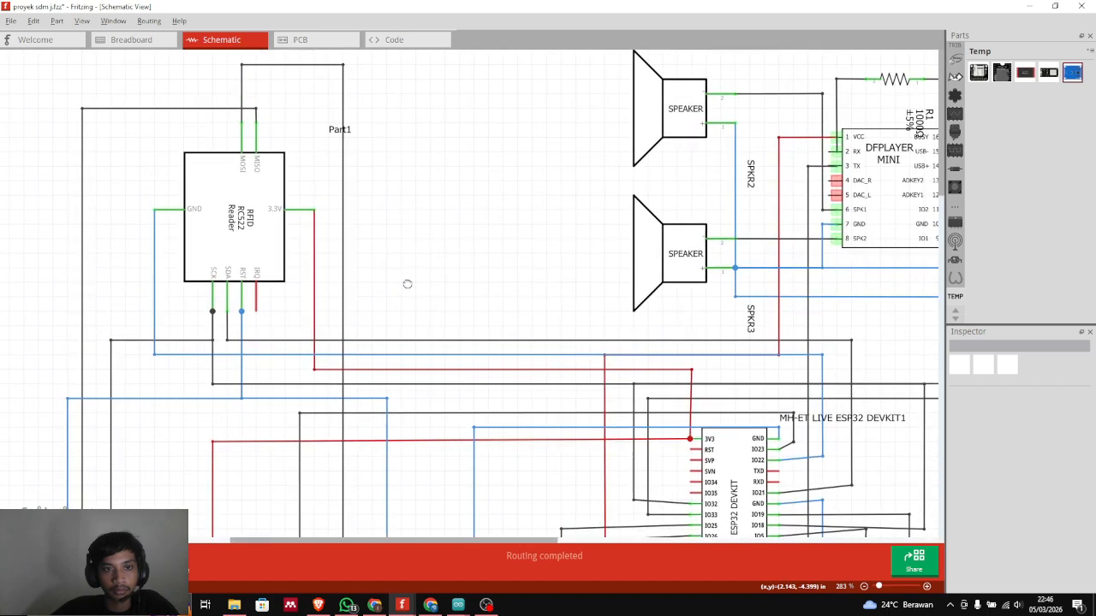
scroll(403, 309, down, 4)
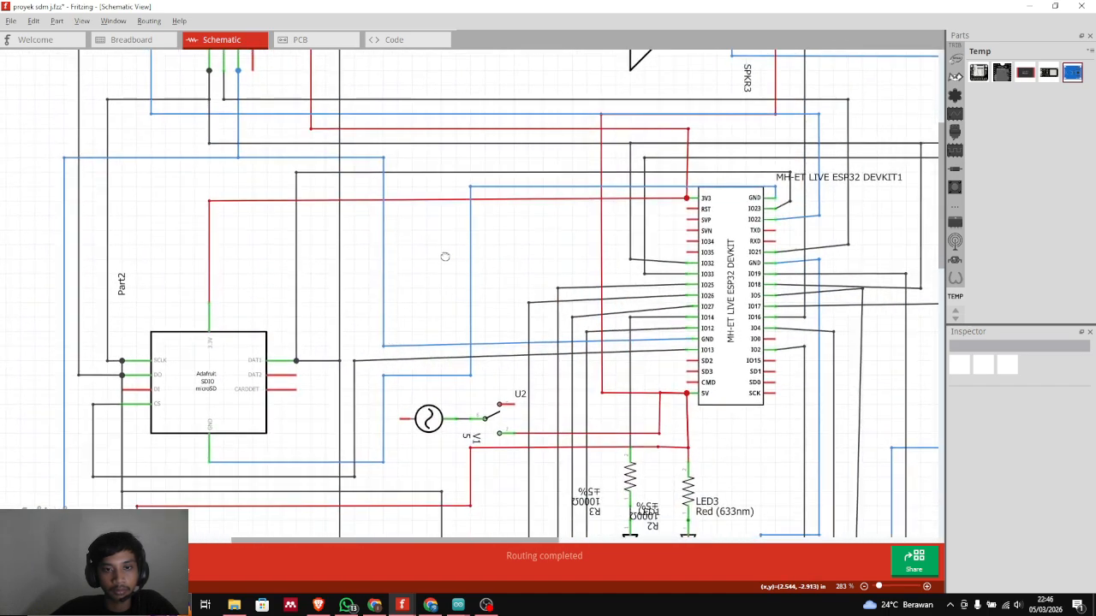
scroll(445, 257, right, 2)
scroll(489, 249, right, 2)
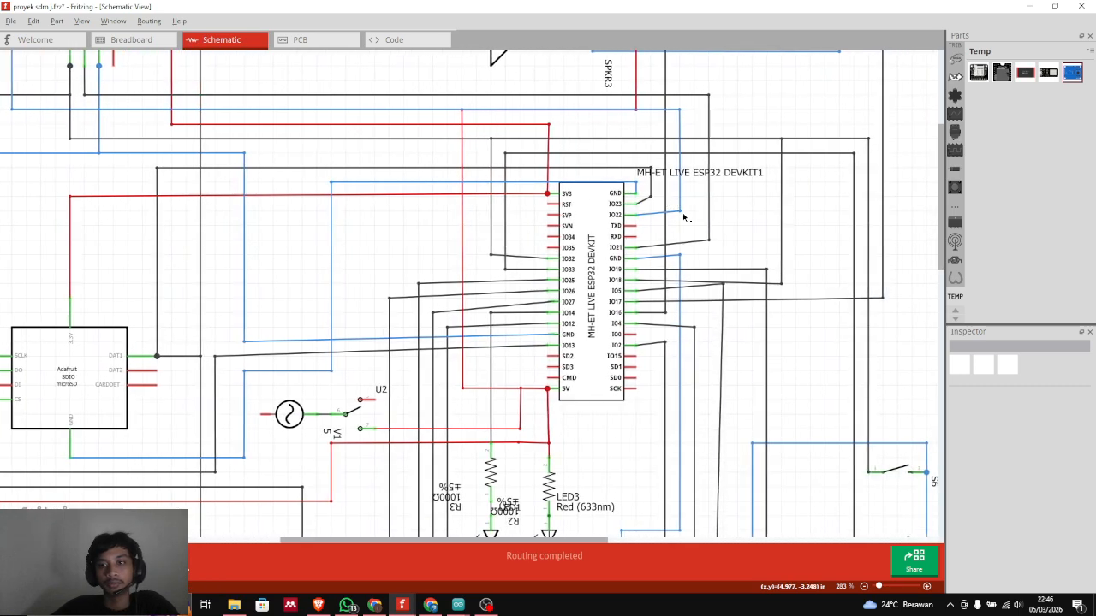
scroll(514, 249, left, 3)
scroll(514, 249, down, 1)
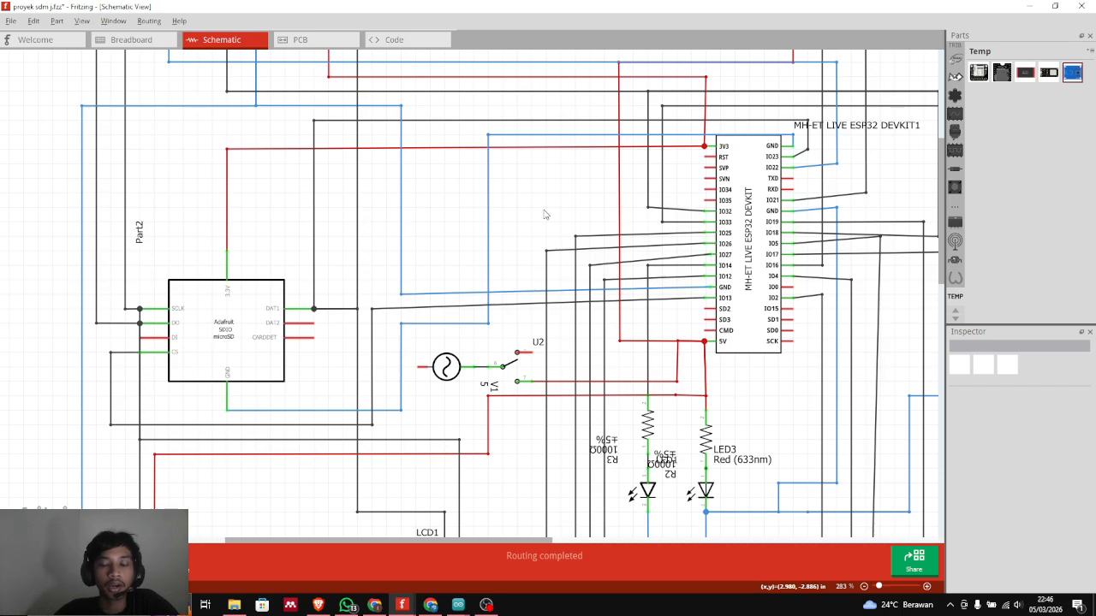
Examine the wires between the ESP32, the RFID RC522 reader and the DFPlayer Mini with its speakers.
middle_drag(569, 185, 429, 246)
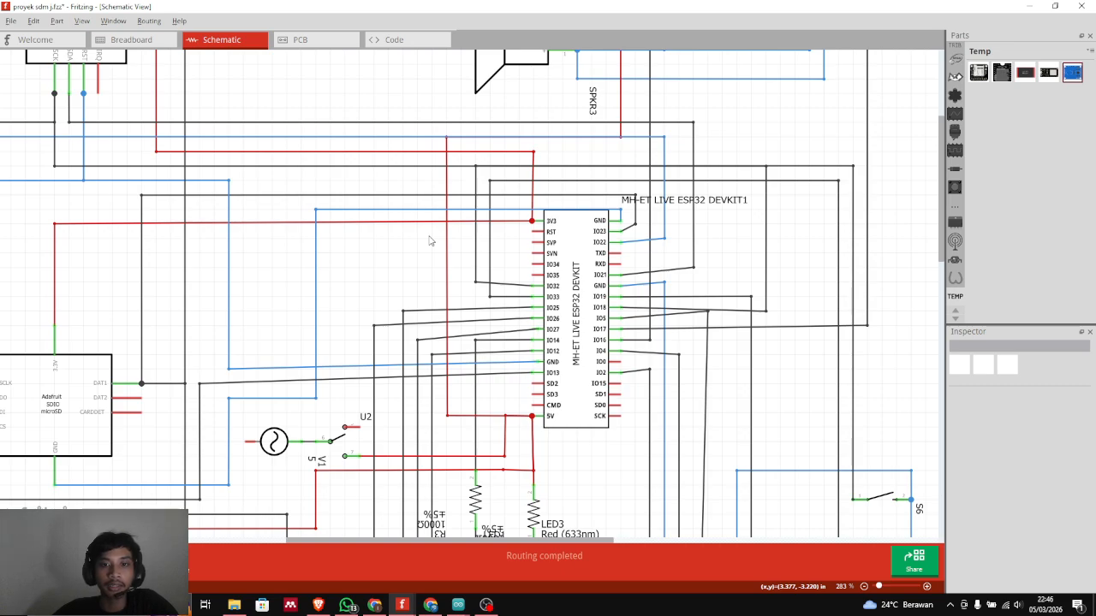
scroll(367, 249, up, 1)
scroll(318, 240, down, 1)
middle_drag(318, 240, 434, 287)
scroll(445, 284, up, 2)
scroll(574, 214, down, 3)
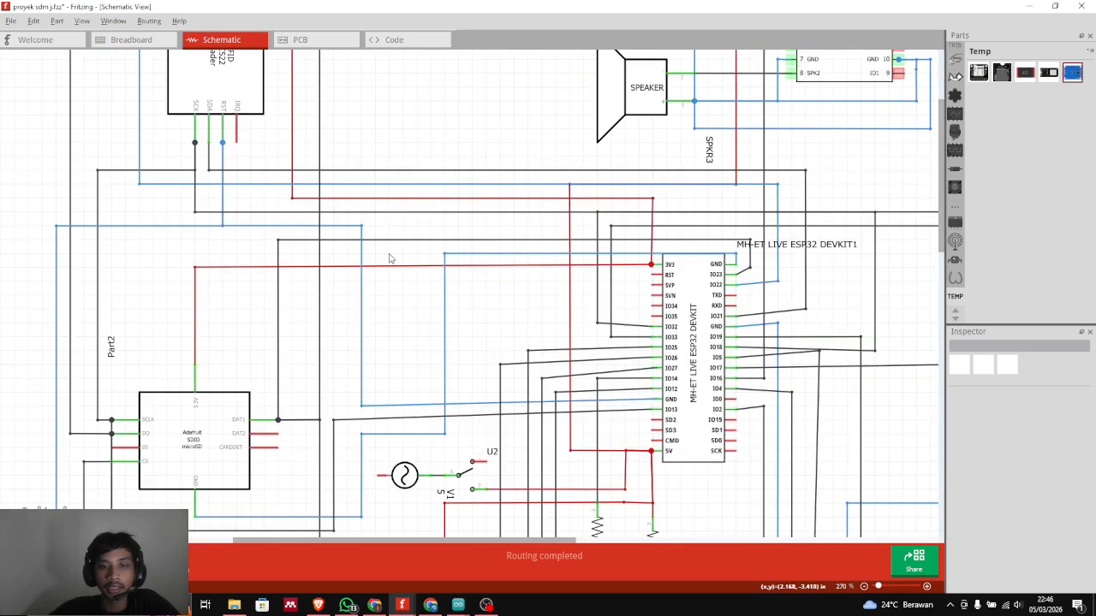
middle_drag(431, 240, 482, 349)
scroll(470, 430, down, 2)
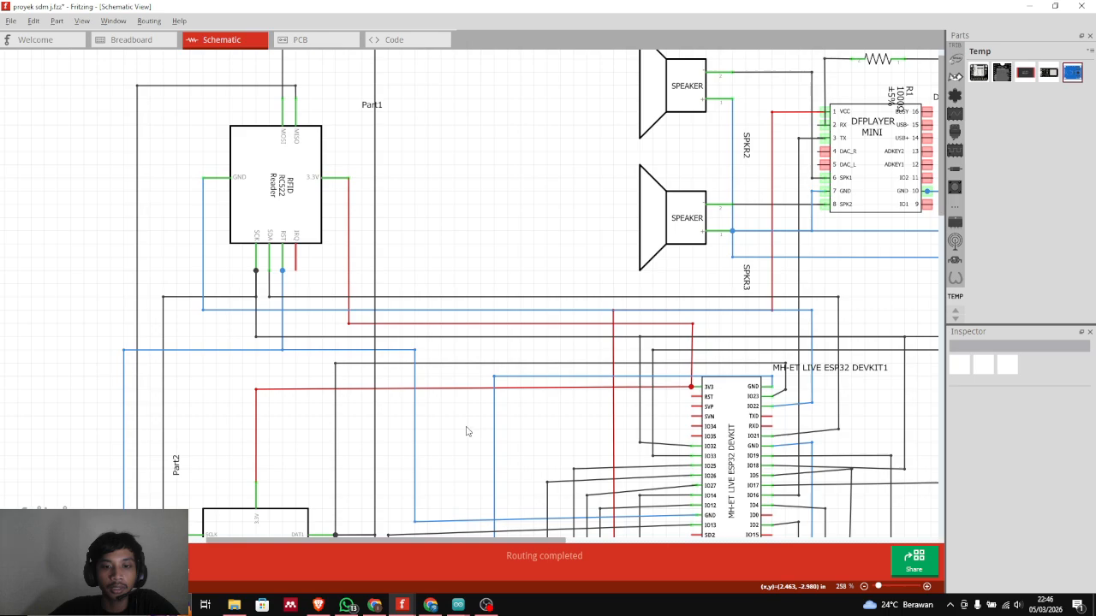
Review the LCD display, LED and push-button switch wiring, and return to the microSD module's connections.
middle_drag(470, 435, 427, 198)
middle_drag(400, 498, 381, 316)
scroll(279, 215, down, 1)
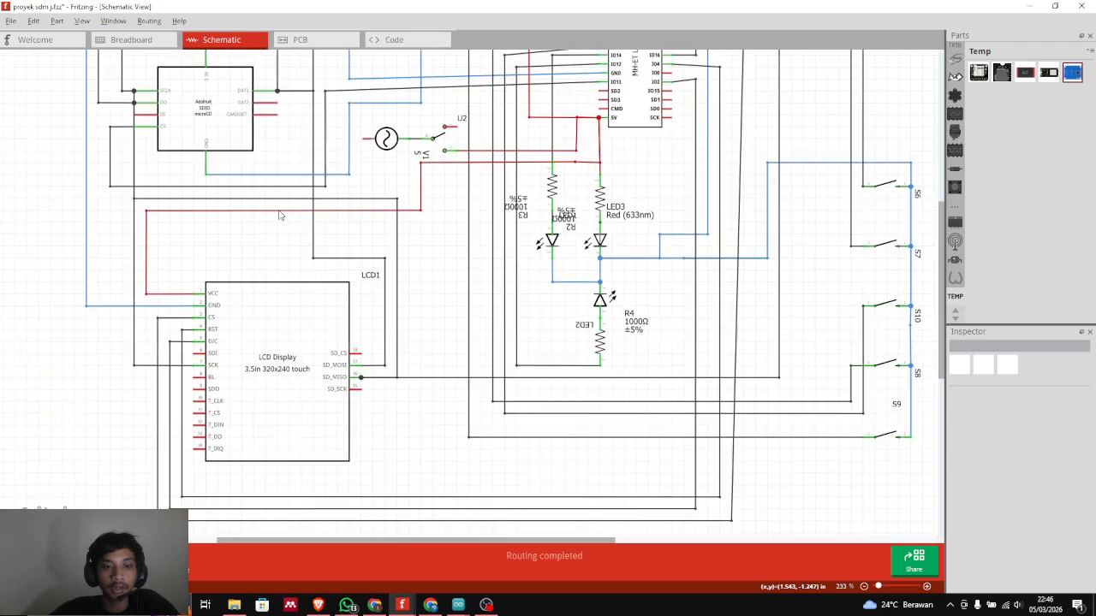
scroll(233, 205, up, 1)
middle_drag(231, 190, 231, 237)
middle_drag(181, 91, 272, 280)
scroll(271, 280, down, 1)
middle_drag(334, 222, 329, 340)
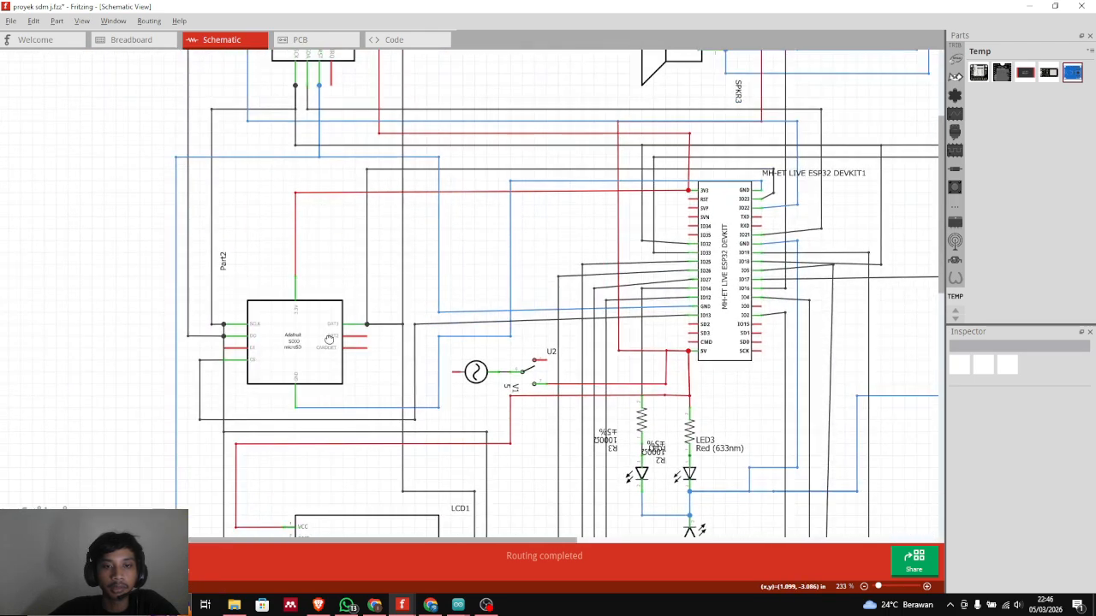
Compare the wire routes from the RFID reader and the microSD module to the ESP32 pins.
middle_drag(475, 197, 451, 147)
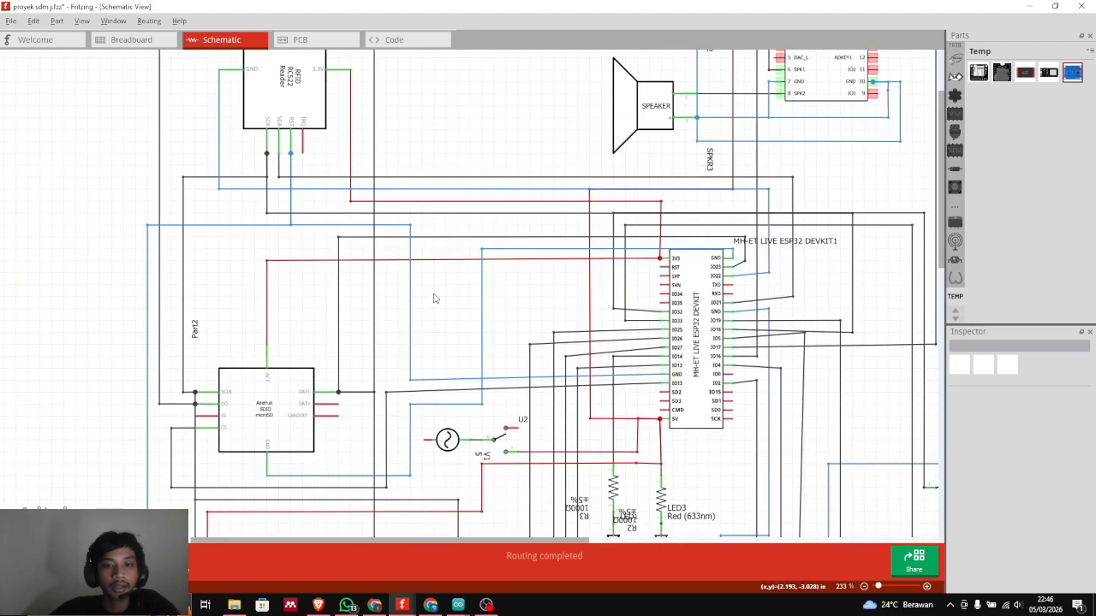
scroll(446, 312, down, 1)
middle_drag(445, 312, 420, 255)
scroll(417, 256, up, 1)
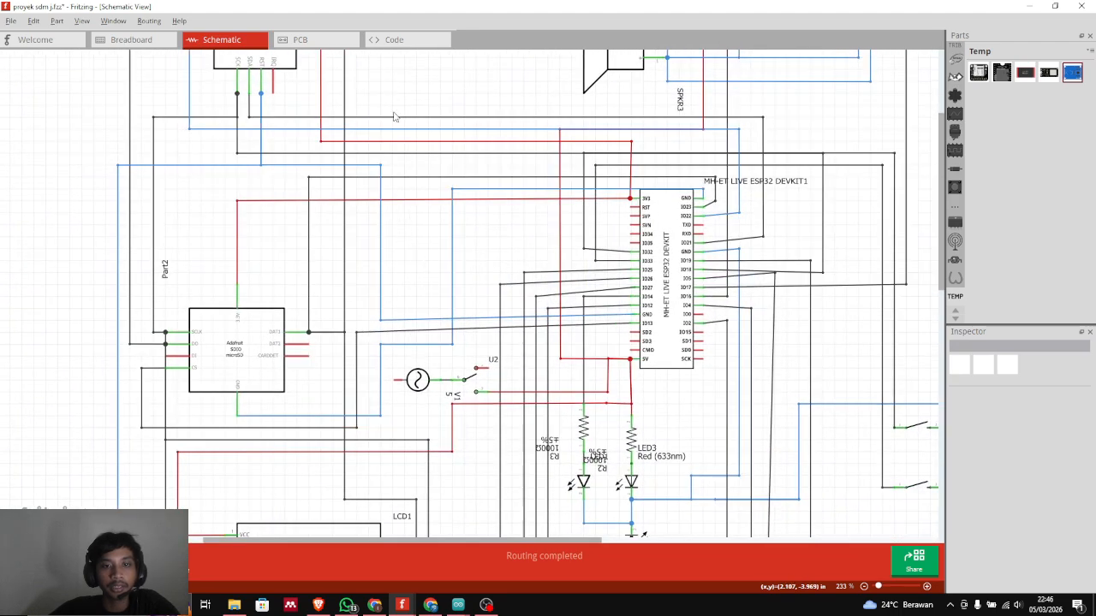
middle_drag(391, 114, 343, 139)
scroll(400, 247, up, 1)
middle_drag(410, 145, 353, 128)
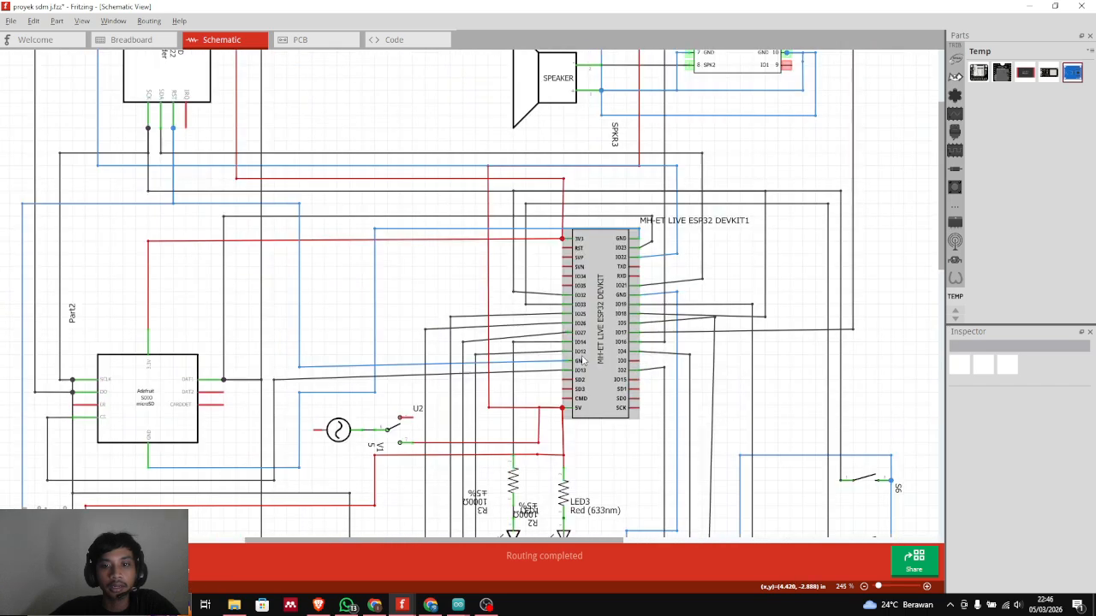
middle_drag(171, 51, 251, 129)
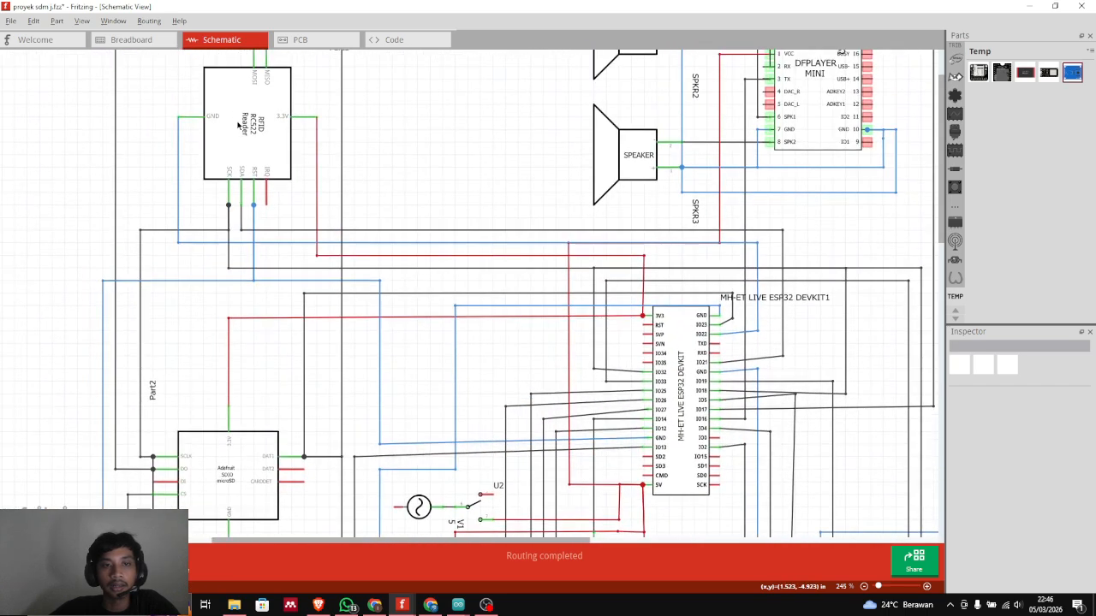
middle_drag(327, 365, 317, 230)
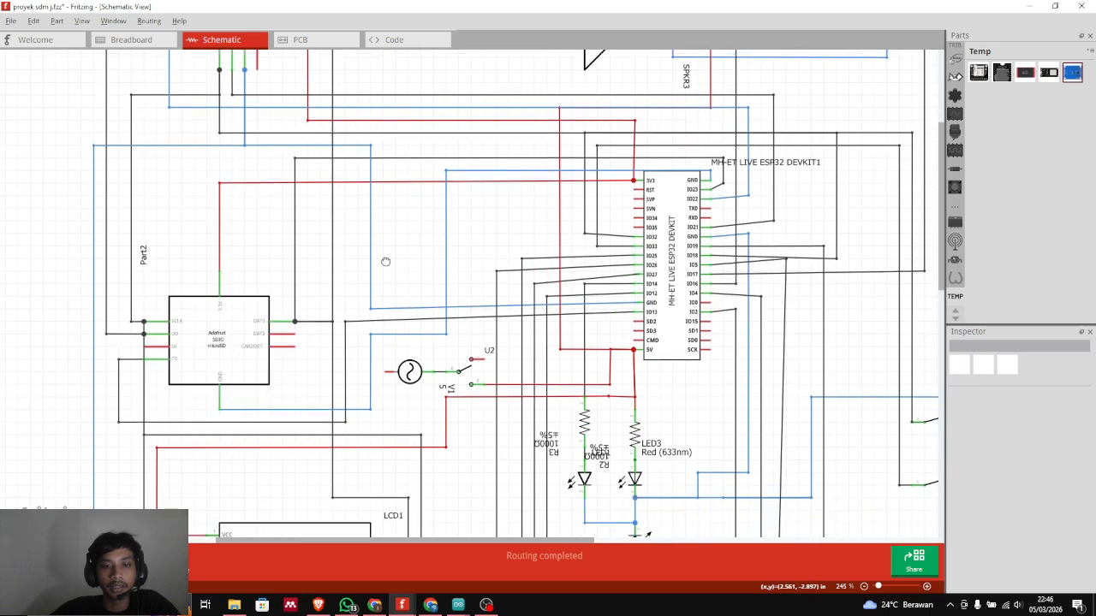
middle_drag(521, 243, 419, 304)
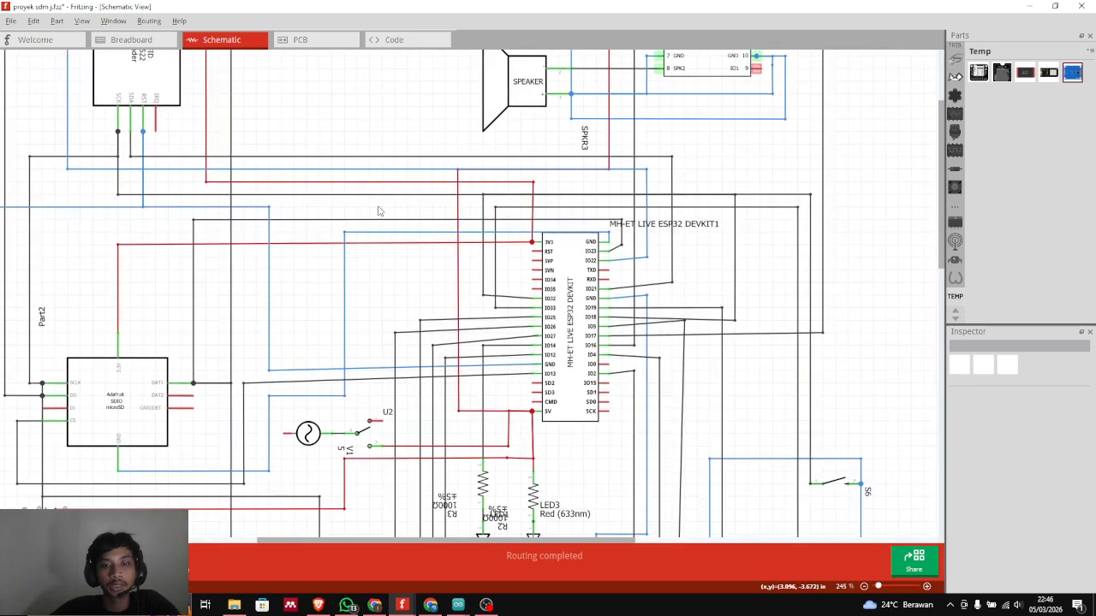
Inspect how the LCD display's VCC, GND, SCK and SD lines run up to the microSD module and the ESP32.
middle_drag(354, 277, 423, 231)
scroll(391, 486, down, 1)
middle_drag(390, 526, 393, 291)
scroll(356, 384, down, 2)
scroll(360, 410, up, 4)
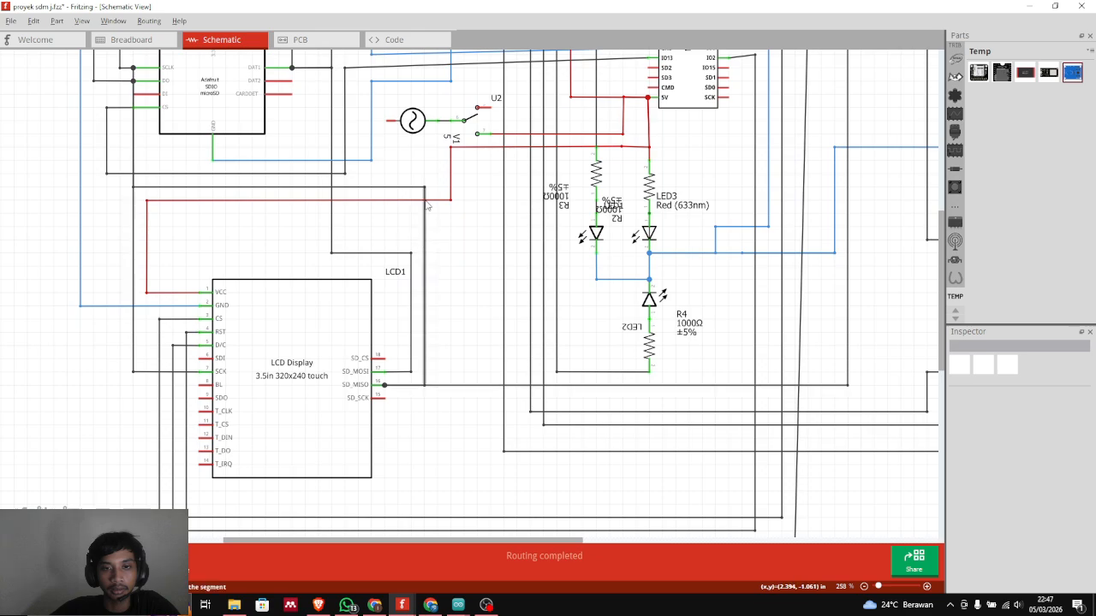
middle_drag(170, 149, 203, 368)
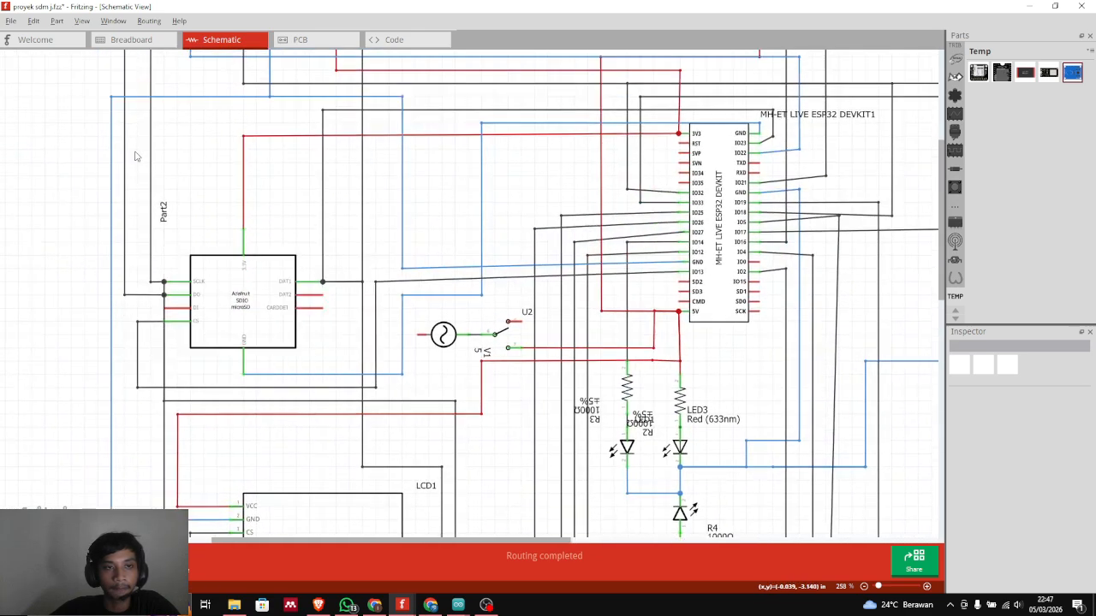
Trace the microSD module's SCLK and DO lines to the RFID reader, the LCD display and the ESP32.
middle_drag(138, 158, 147, 396)
middle_drag(135, 218, 125, 251)
middle_drag(173, 344, 159, 201)
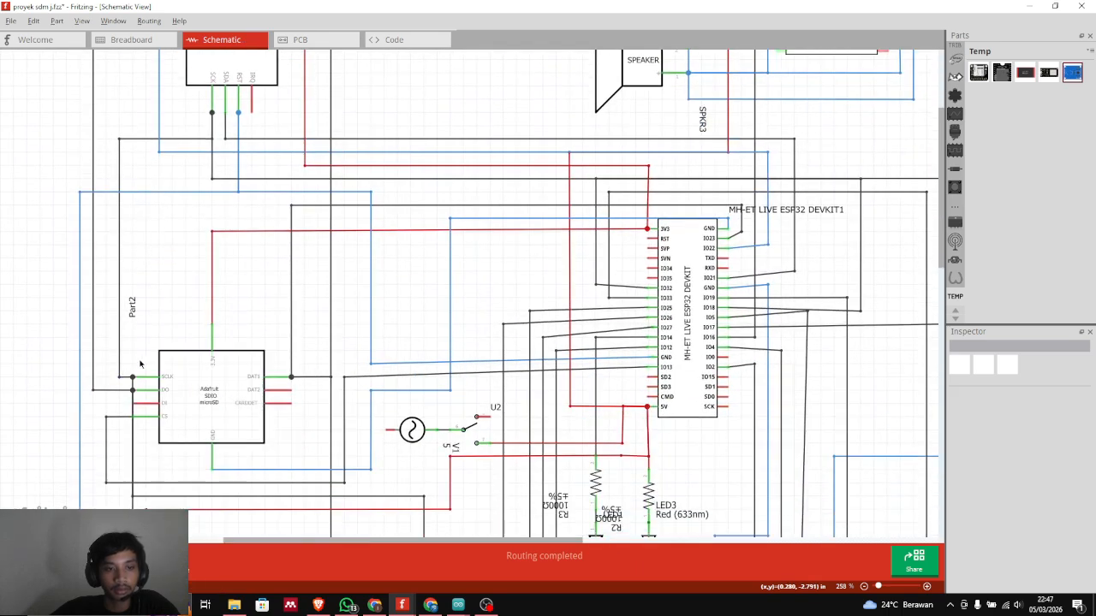
scroll(171, 341, down, 3)
scroll(169, 340, down, 1)
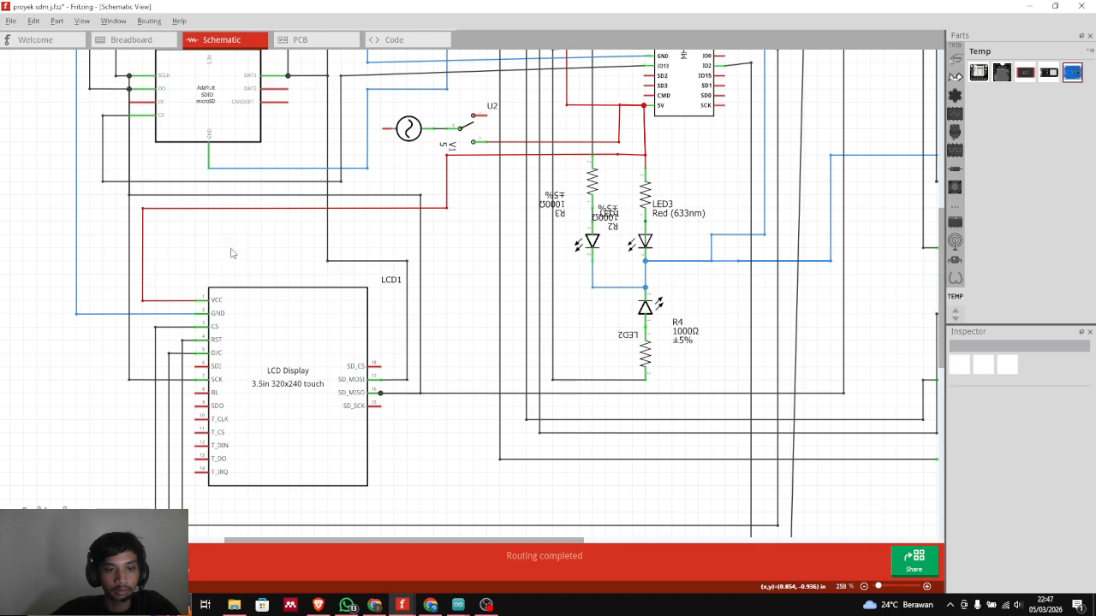
middle_drag(214, 253, 161, 423)
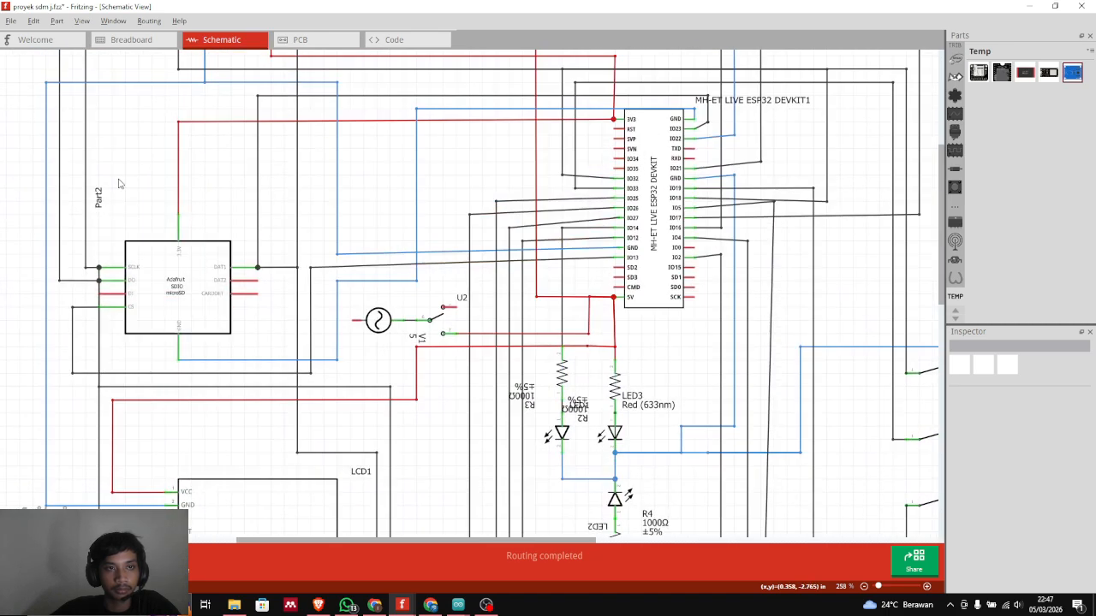
middle_drag(120, 182, 98, 325)
middle_drag(318, 267, 271, 269)
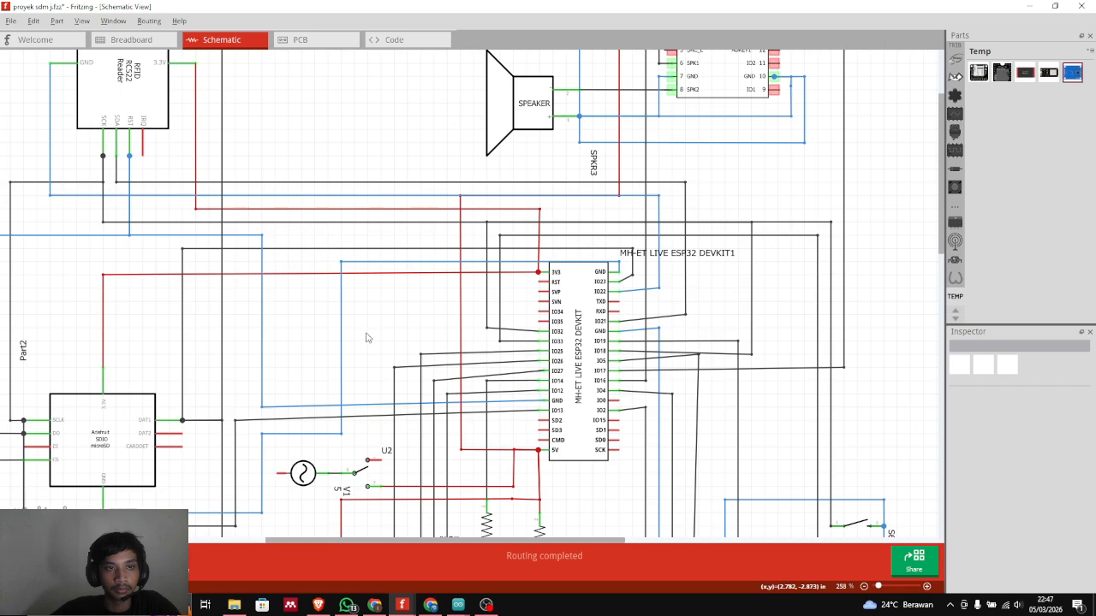
Examine the wires around the ESP32's pins and their routes toward the RFID reader and the microSD module.
middle_drag(440, 354, 286, 266)
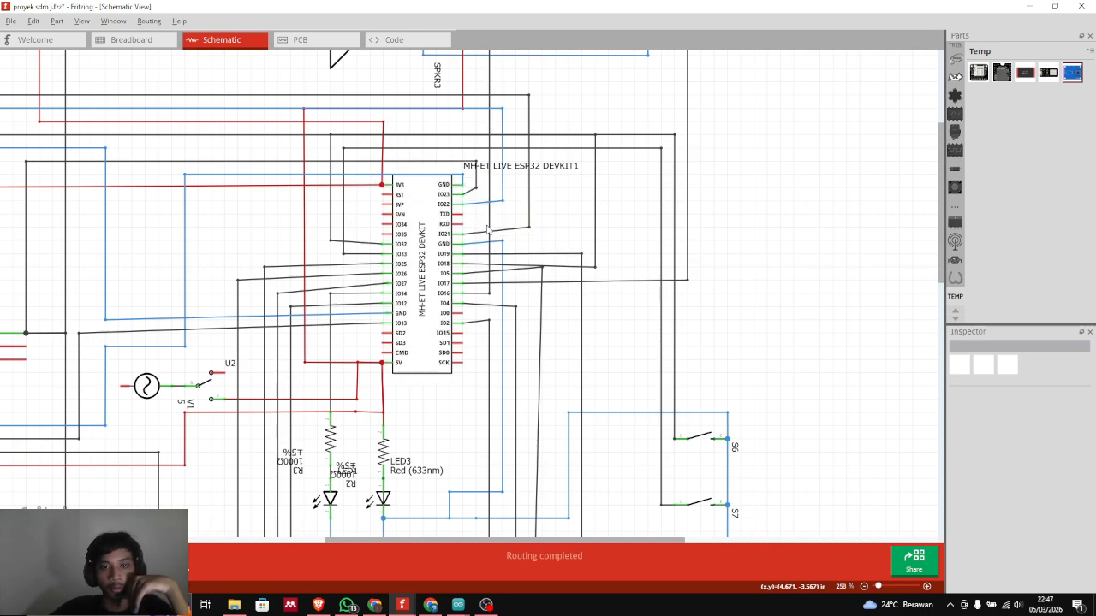
scroll(356, 274, down, 2)
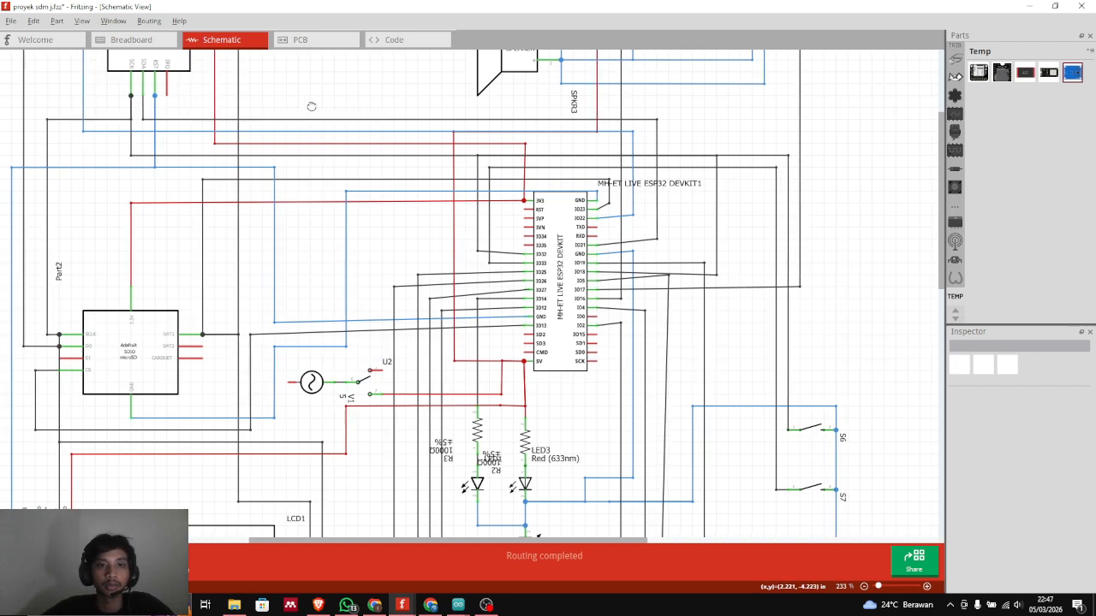
scroll(257, 118, up, 2)
scroll(257, 118, left, 1)
scroll(344, 148, down, 1)
scroll(345, 148, right, 1)
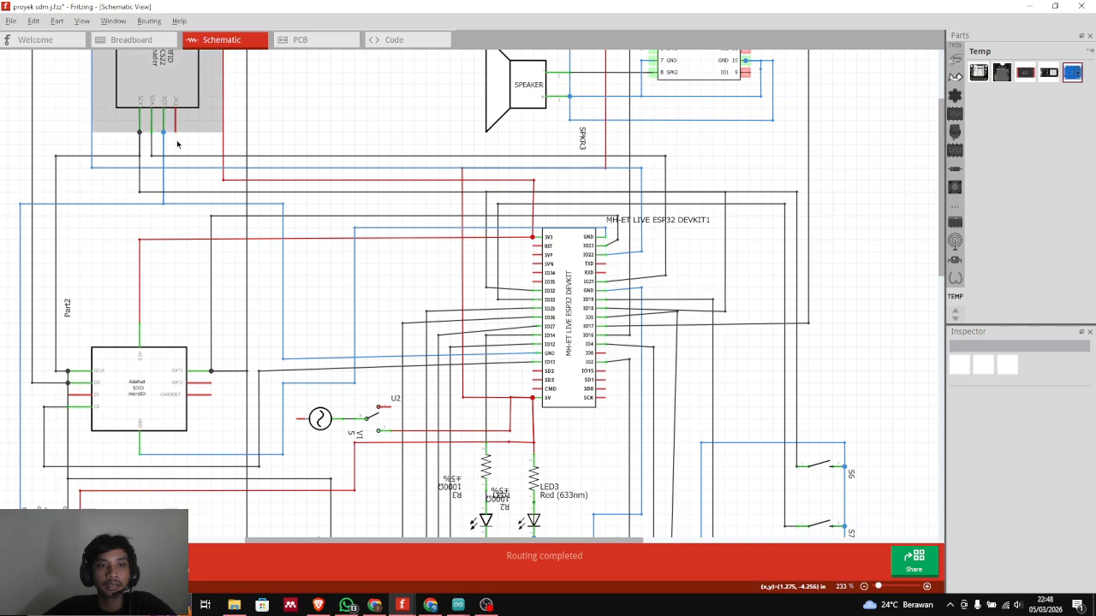
Review the LCD display, LED and switch lines running up to the microSD module and the ESP32.
scroll(370, 409, down, 4)
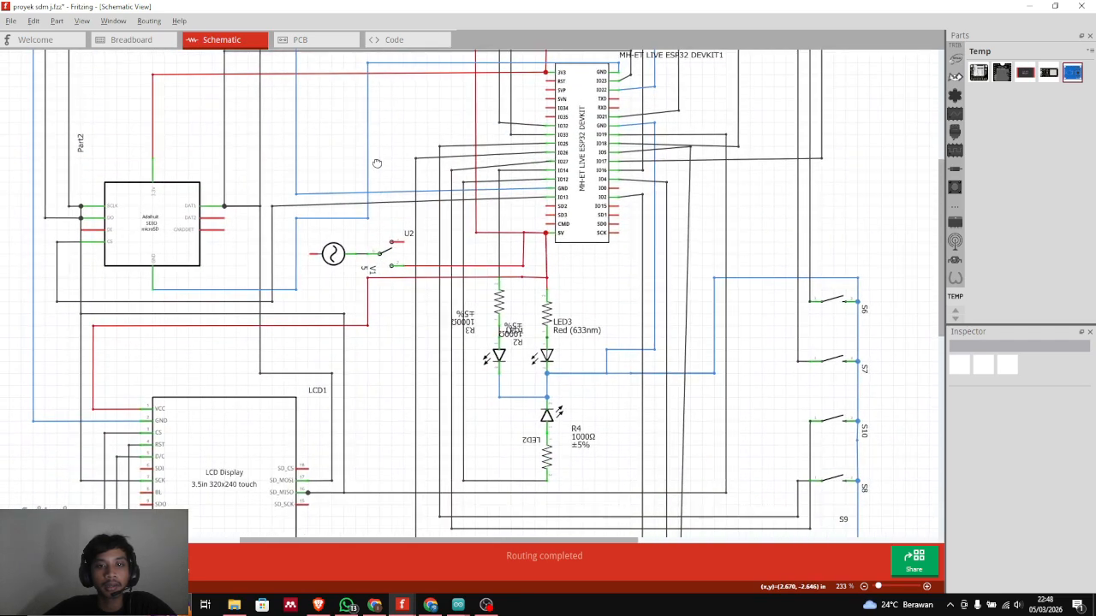
scroll(401, 440, up, 1)
scroll(401, 440, left, 1)
scroll(396, 317, down, 3)
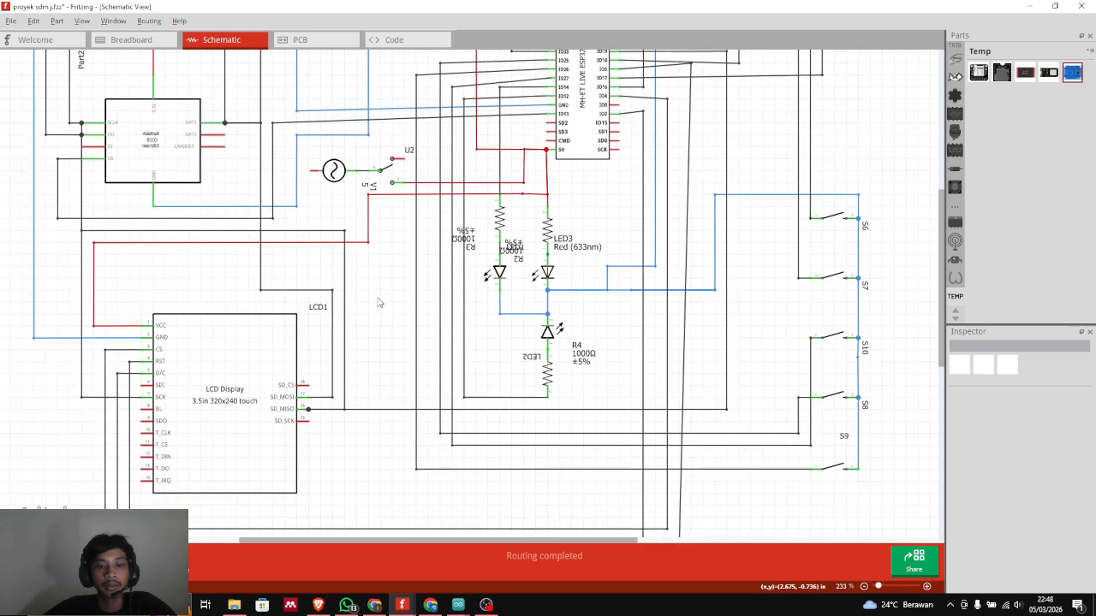
scroll(379, 303, up, 4)
scroll(379, 303, right, 1)
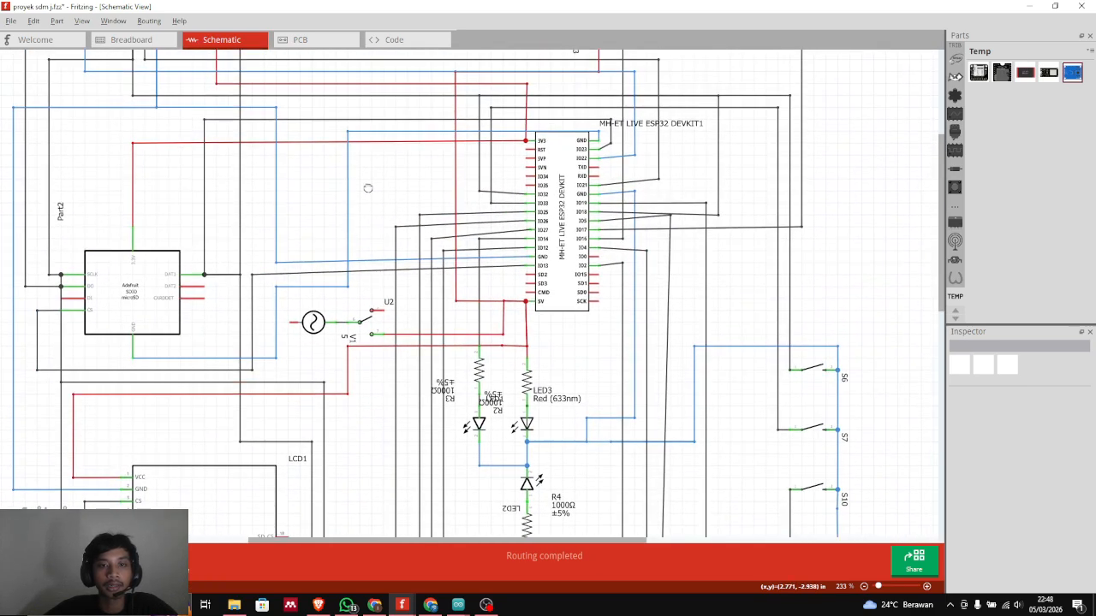
scroll(368, 187, down, 1)
scroll(368, 187, left, 1)
scroll(390, 139, up, 2)
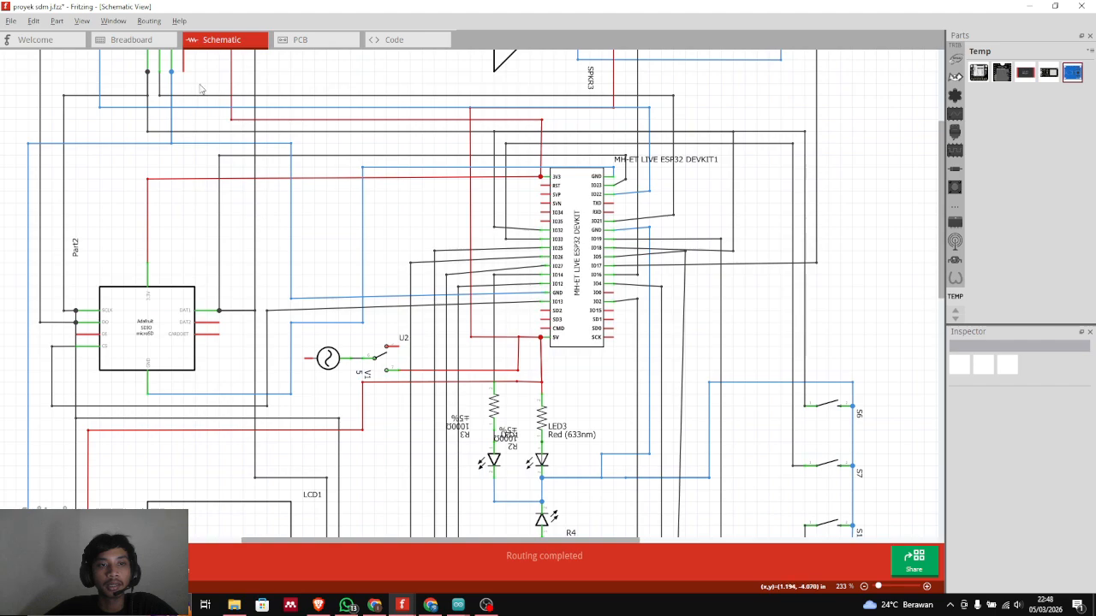
Trace the RFID reader's SCK, SDA and RST lines to the microSD module and the ESP32.
middle_drag(201, 86, 216, 164)
scroll(217, 136, down, 1)
middle_drag(298, 279, 259, 207)
scroll(325, 231, down, 1)
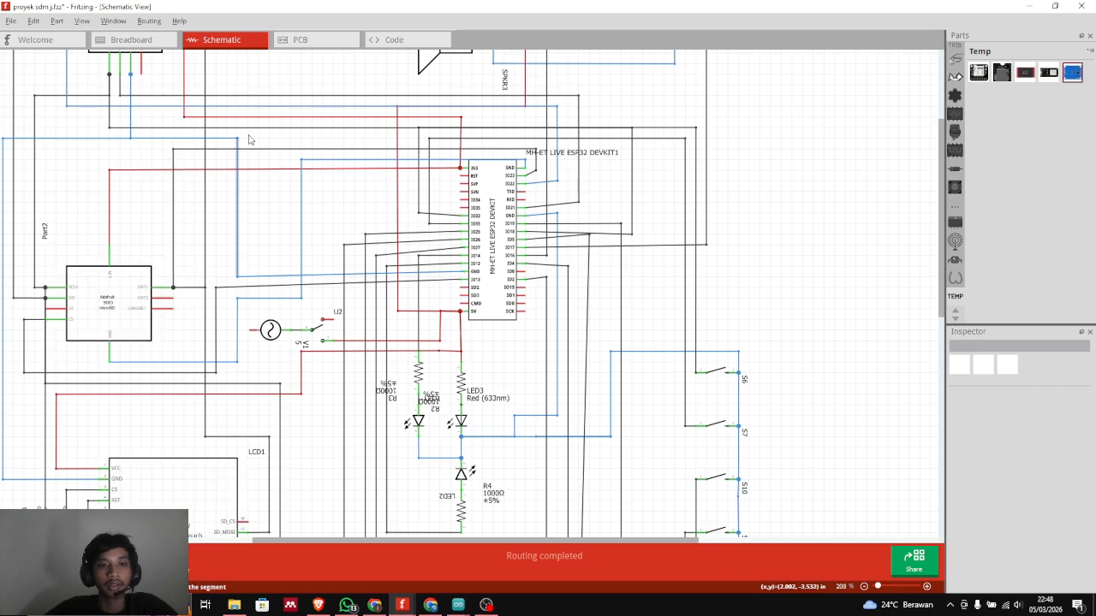
middle_drag(291, 193, 363, 224)
scroll(277, 270, up, 2)
scroll(338, 293, up, 1)
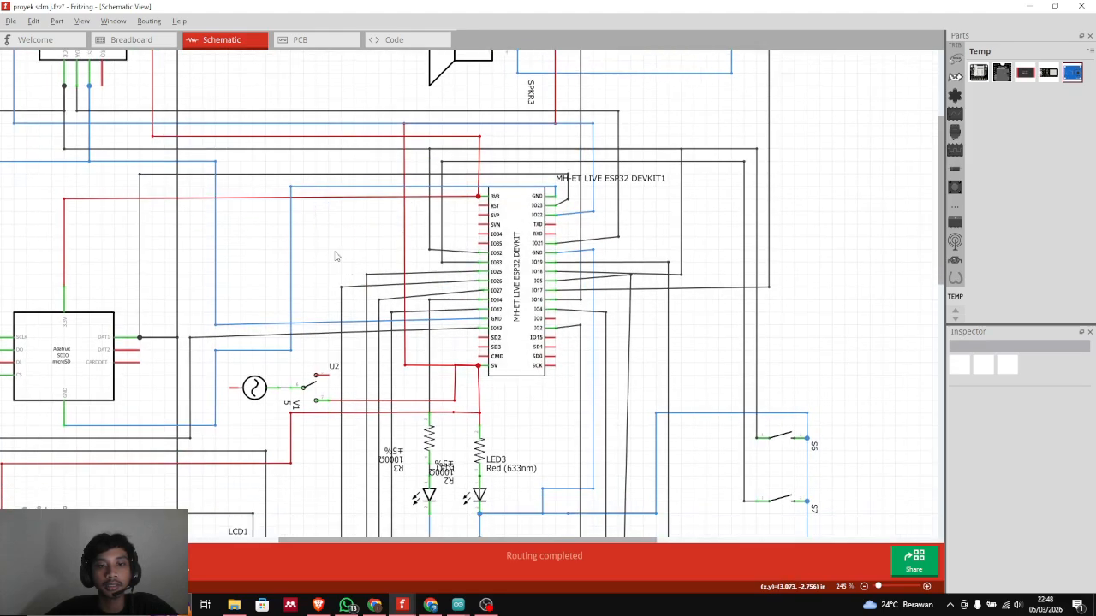
middle_drag(335, 251, 423, 247)
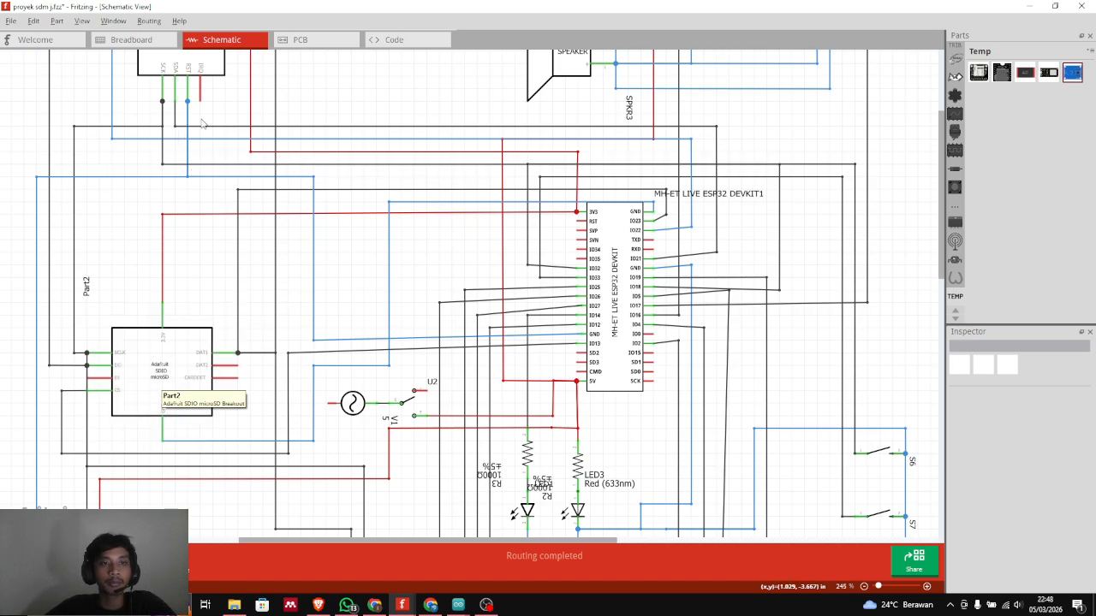
scroll(325, 287, down, 3)
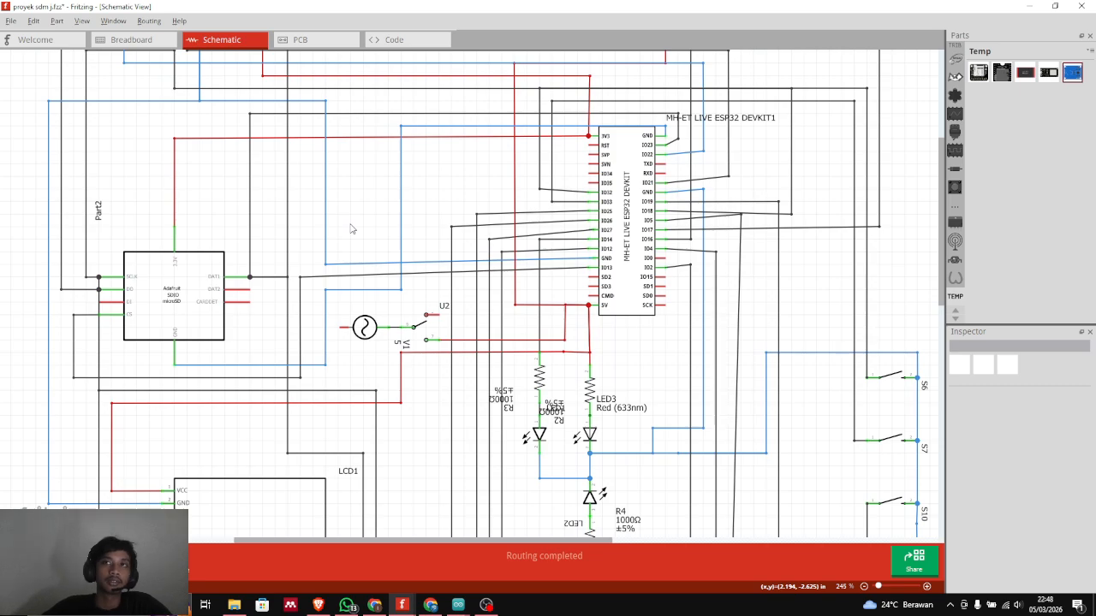
Inspect the DFPlayer Mini's connections to the two speakers and the resistor on its RX line.
scroll(452, 177, up, 5)
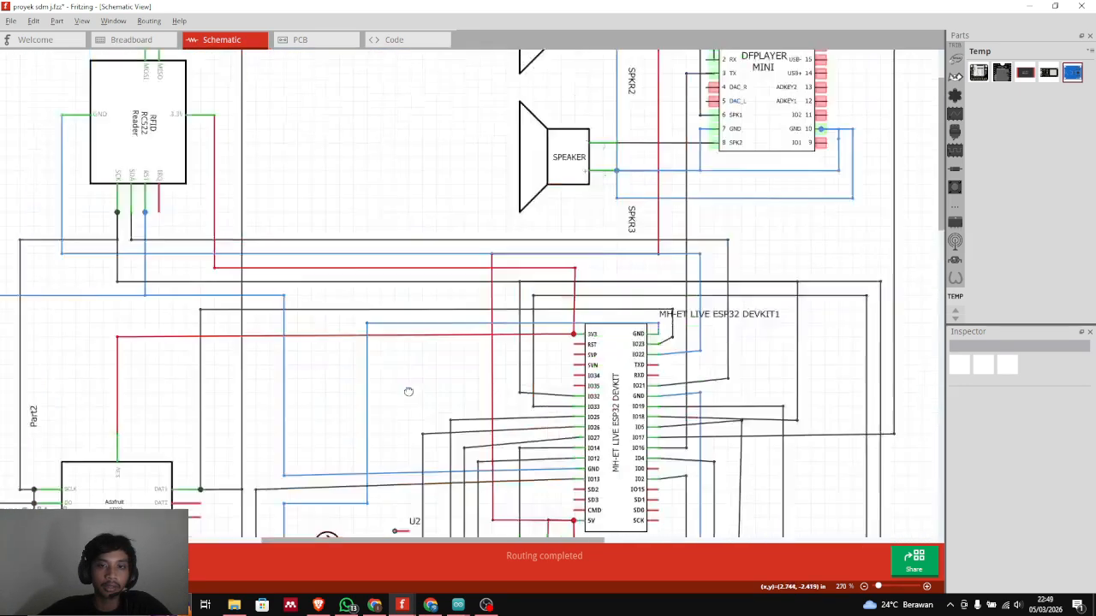
middle_drag(452, 155, 326, 187)
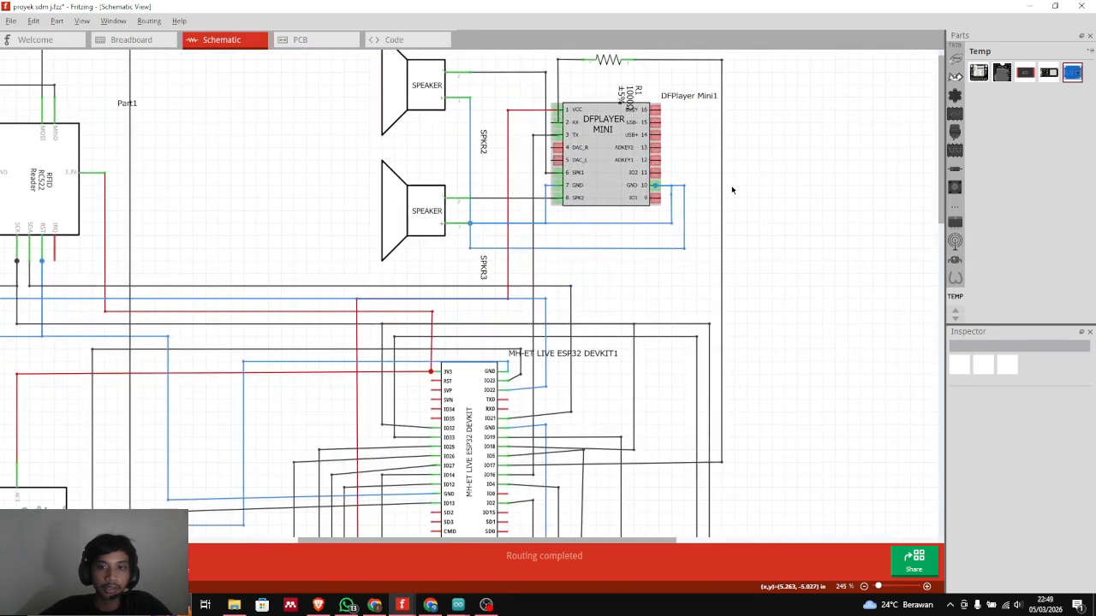
middle_drag(755, 246, 680, 261)
scroll(590, 132, down, 3)
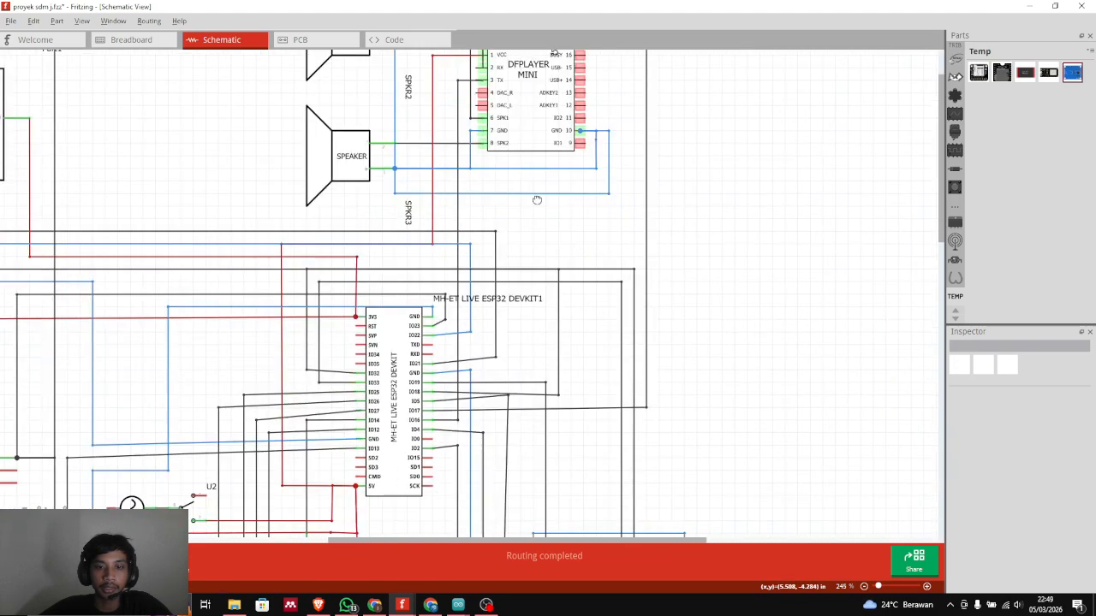
scroll(591, 132, up, 3)
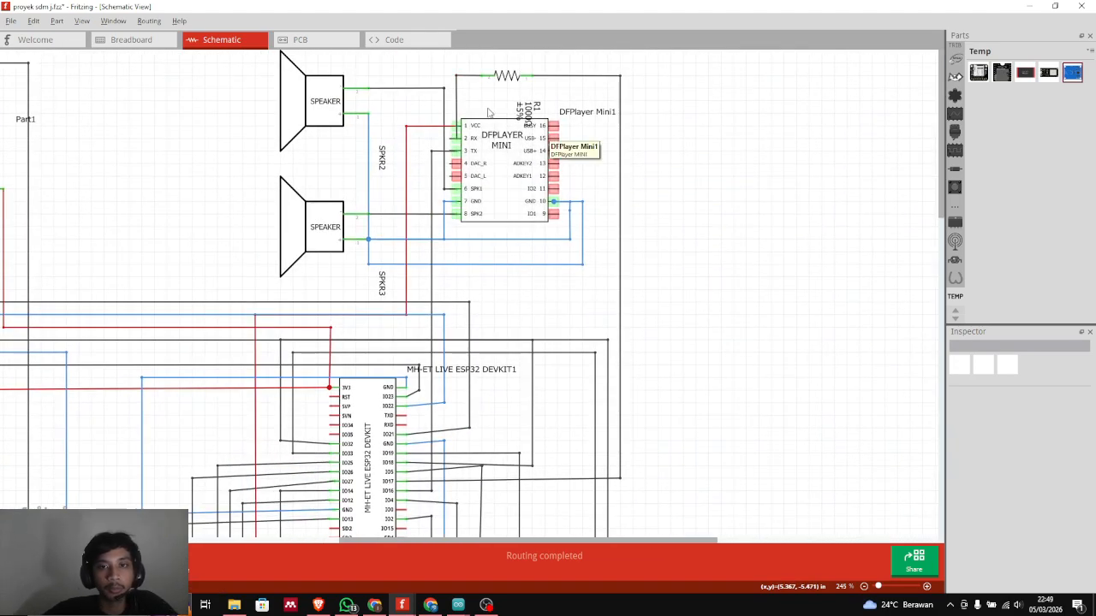
scroll(626, 188, right, 2)
scroll(626, 188, down, 1)
scroll(491, 240, up, 1)
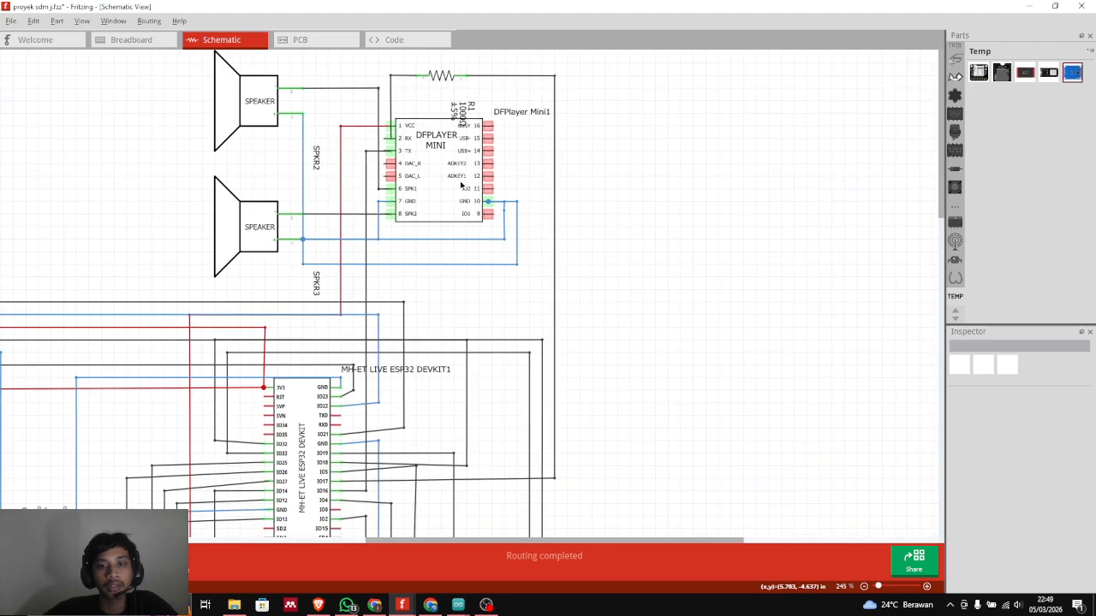
Trace the DFPlayer Mini's RX and TX lines to the ESP32's IO17 and IO16 pins.
middle_drag(631, 237, 592, 206)
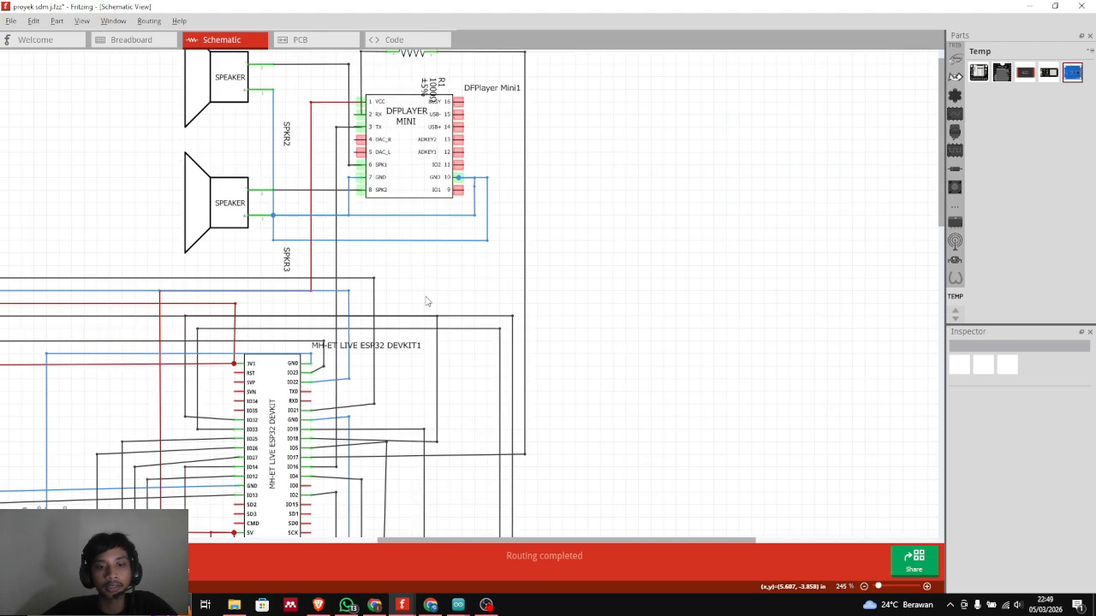
middle_drag(428, 299, 397, 237)
scroll(402, 193, up, 2)
scroll(402, 192, left, 1)
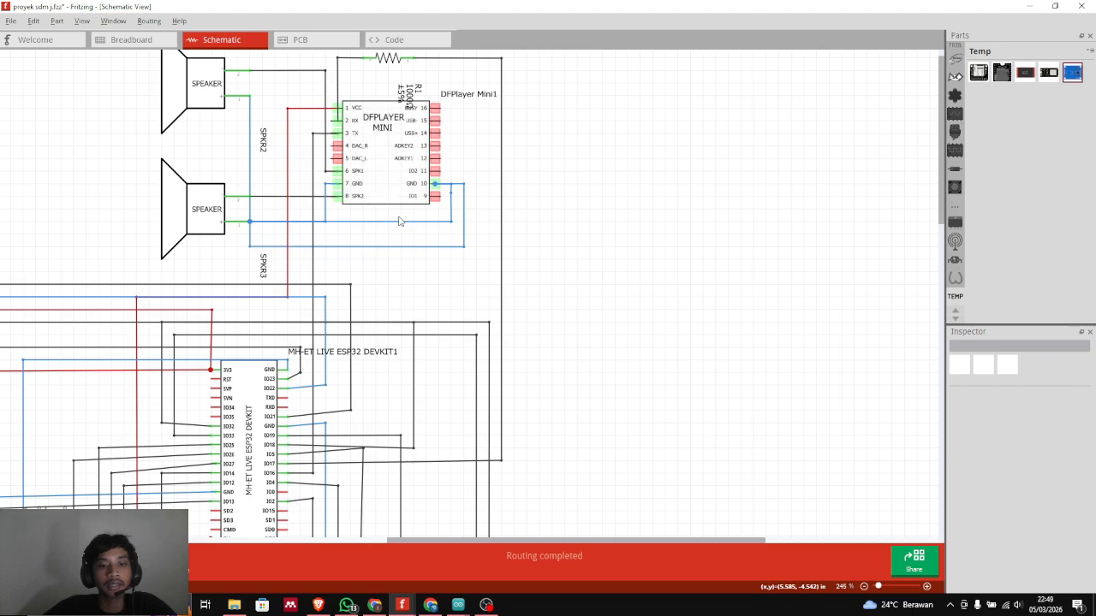
scroll(408, 214, down, 2)
scroll(387, 182, up, 1)
middle_drag(388, 183, 407, 291)
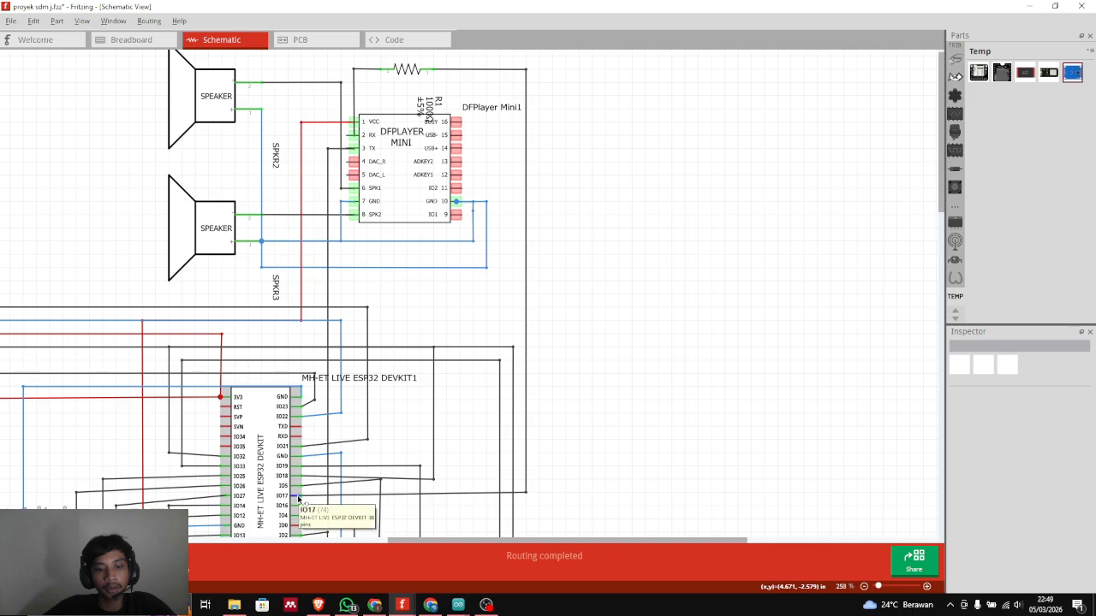
scroll(407, 302, down, 1)
ctrl+scroll(407, 302, down, 1)
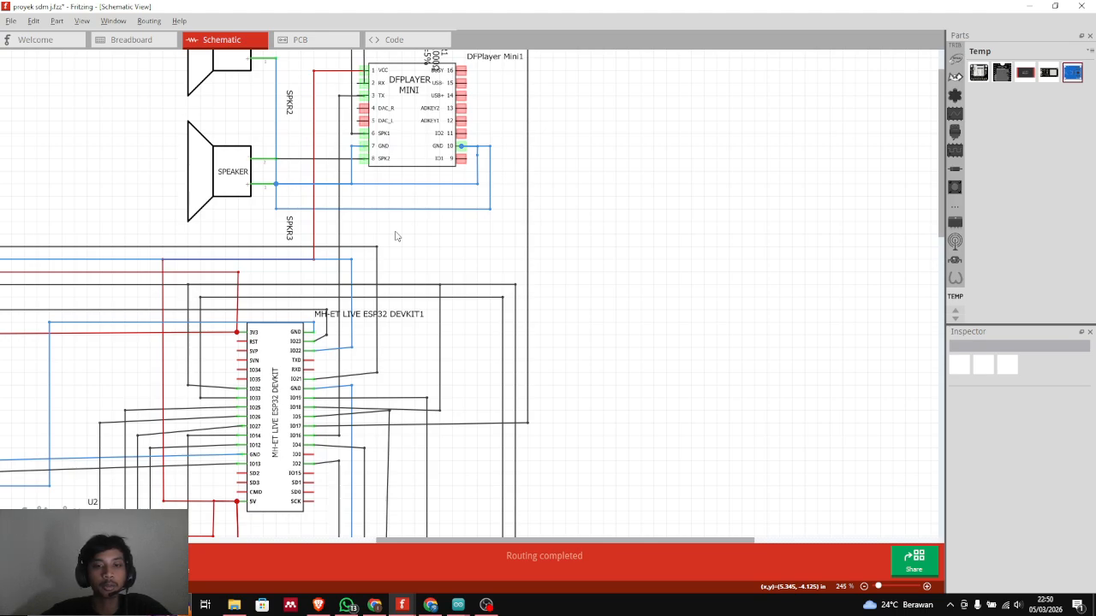
middle_drag(379, 216, 426, 230)
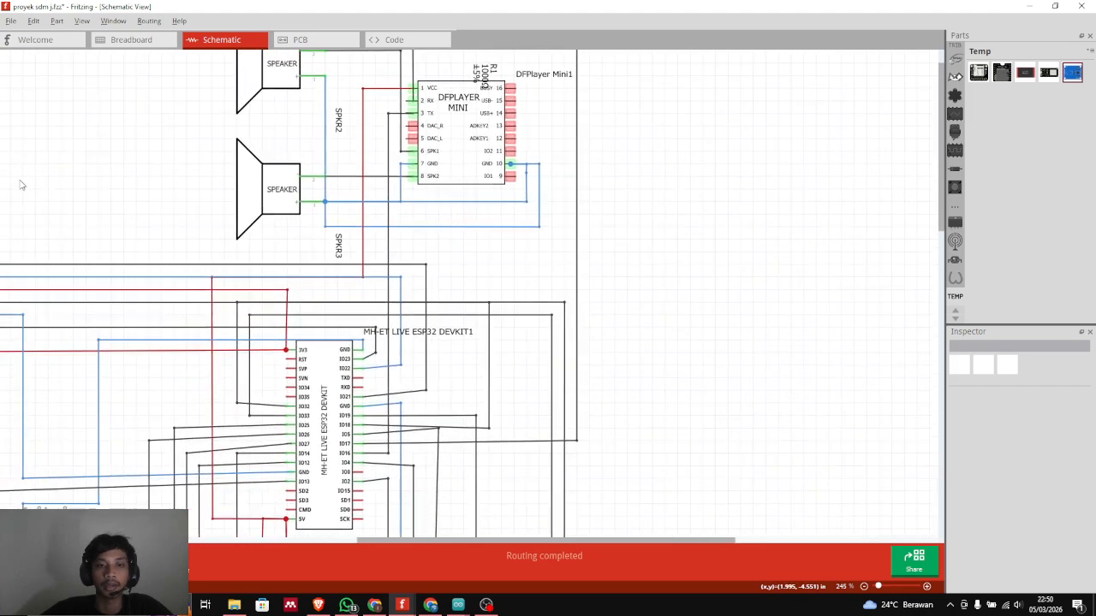
Compare the RFID reader's wiring with that of the DFPlayer Mini and the speakers around the ESP32.
scroll(93, 176, down, 1)
middle_drag(93, 176, 433, 213)
scroll(357, 228, down, 2)
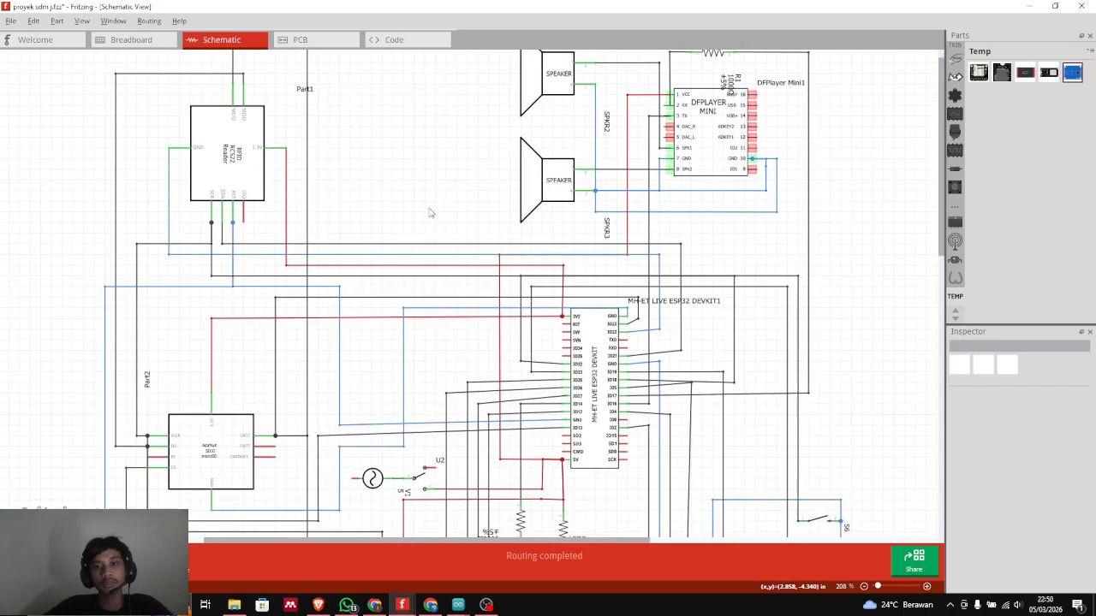
middle_drag(418, 166, 435, 245)
scroll(383, 214, up, 2)
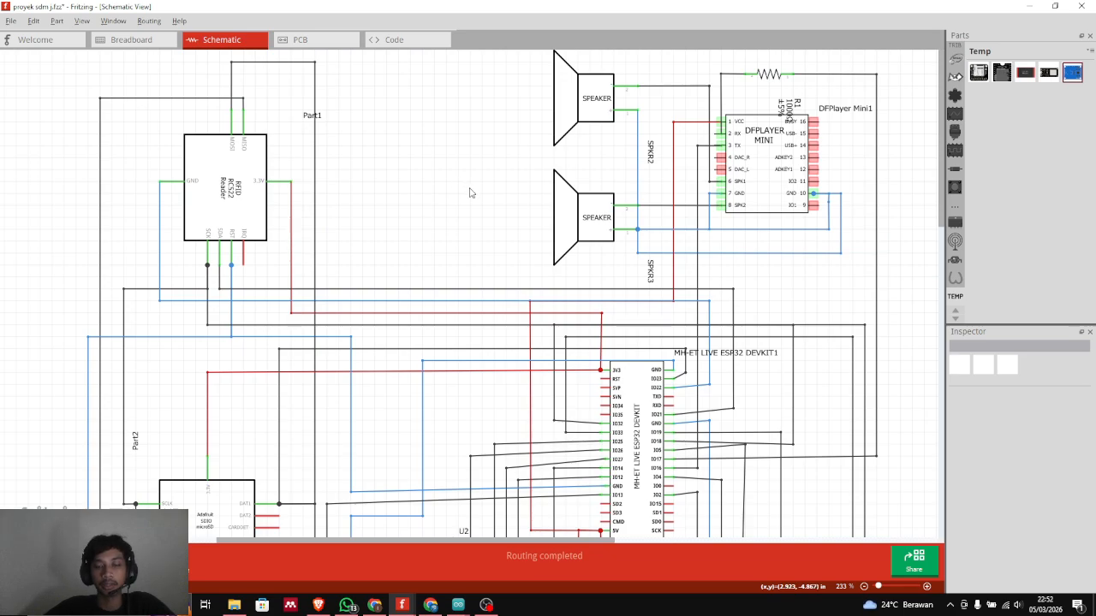
scroll(545, 198, right, 2)
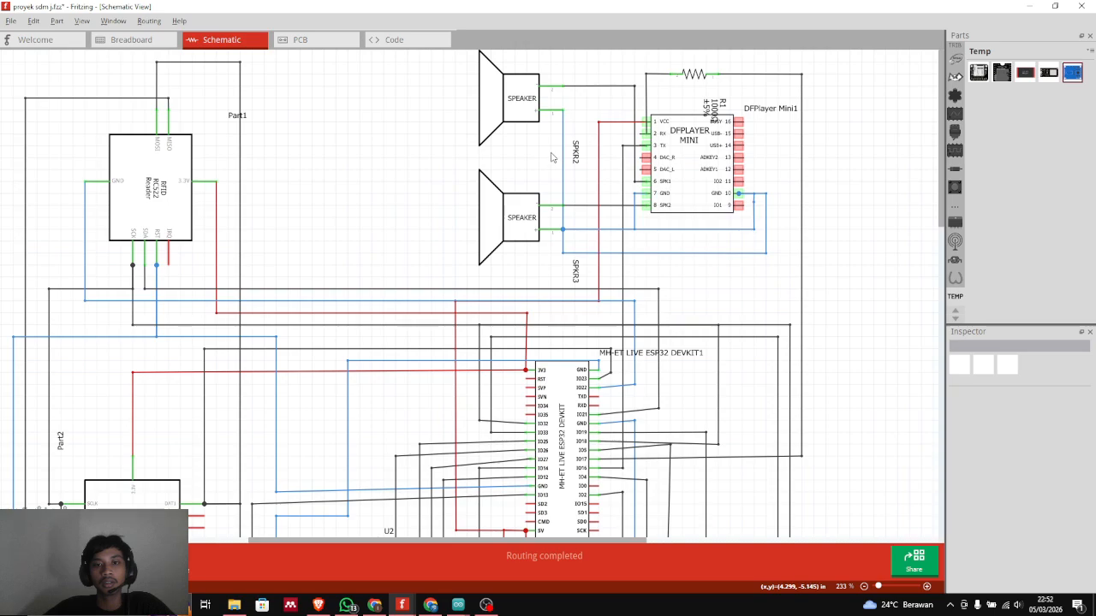
scroll(548, 155, right, 3)
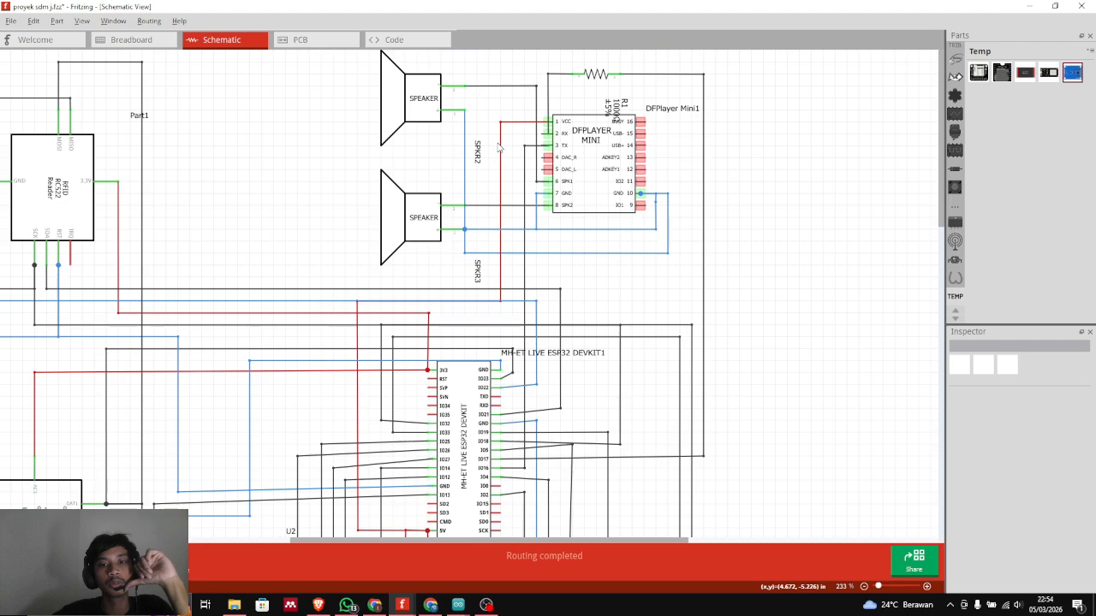
Switch to the breadboard view and review the TFT display, microSD, DFPlayer Mini, ESP32 and RFID reader wiring.
click(141, 43)
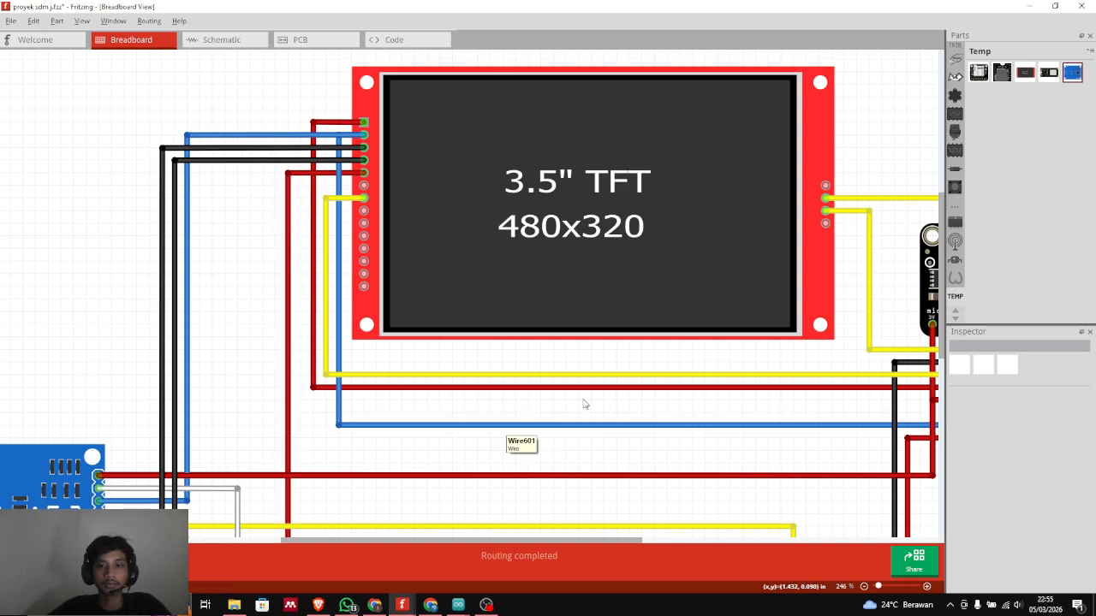
scroll(582, 399, right, 5)
ctrl+scroll(335, 392, down, 2)
ctrl+scroll(465, 391, up, 1)
scroll(507, 408, right, 3)
scroll(507, 409, down, 1)
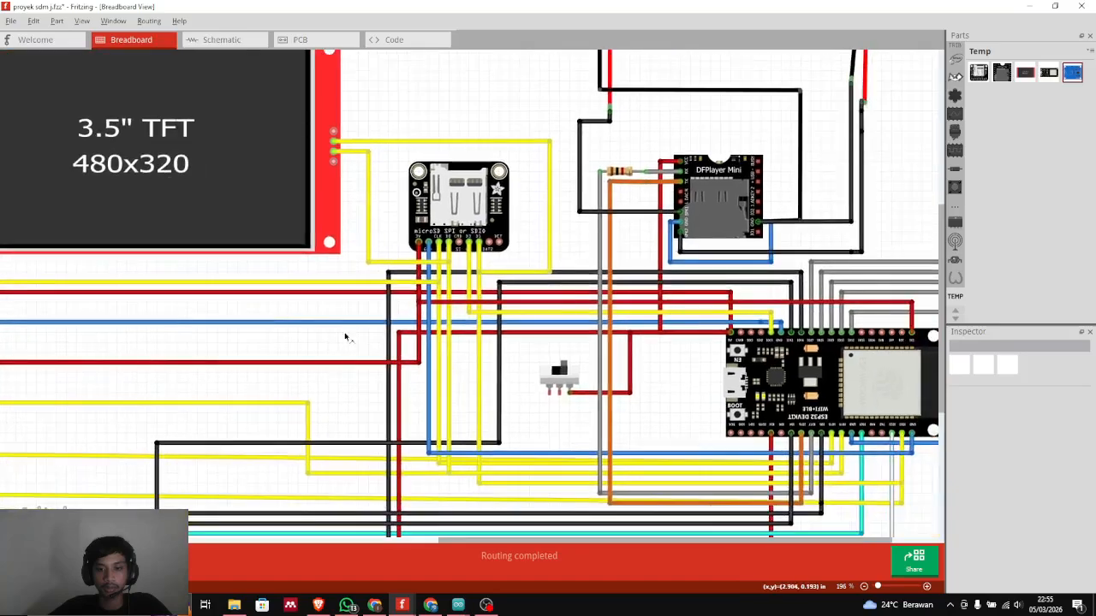
ctrl+scroll(513, 376, down, 3)
scroll(553, 319, down, 1)
scroll(548, 333, down, 1)
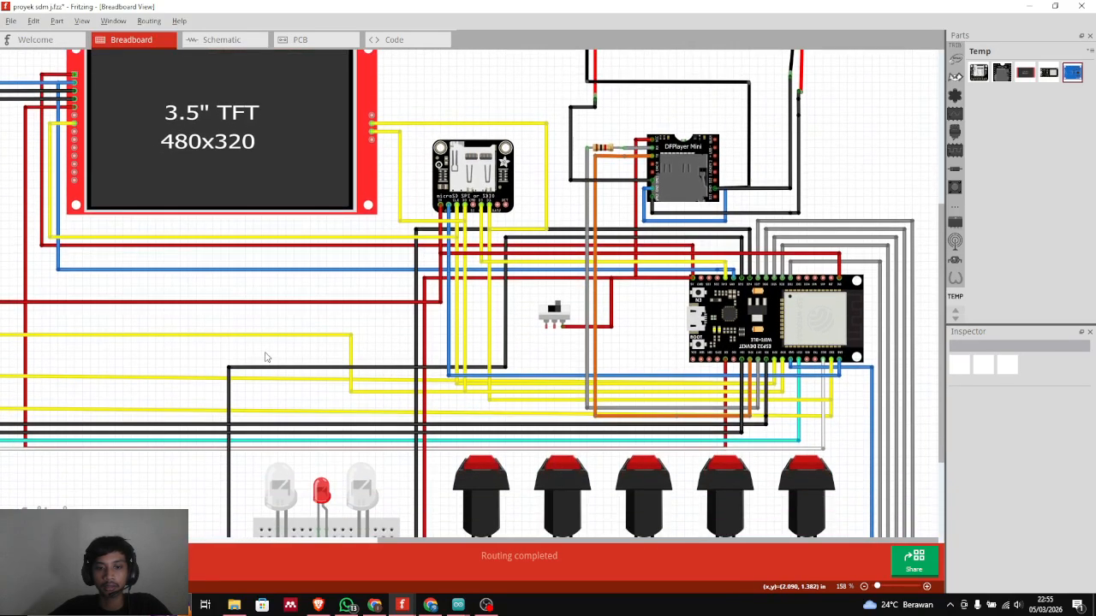
scroll(537, 352, left, 5)
Switch to the Arduino IDE sketch CONTOH_KOMUNIKASI_SPI_RFIDESP32 and highlight the line that includes the SPI.h library.
mouse_move(459, 607)
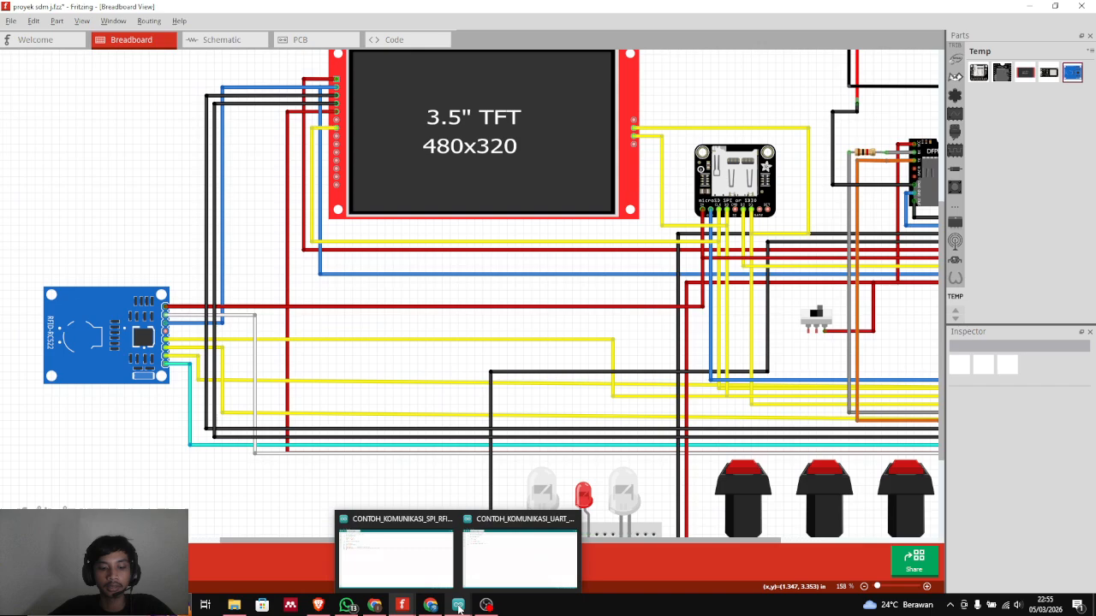
click(428, 569)
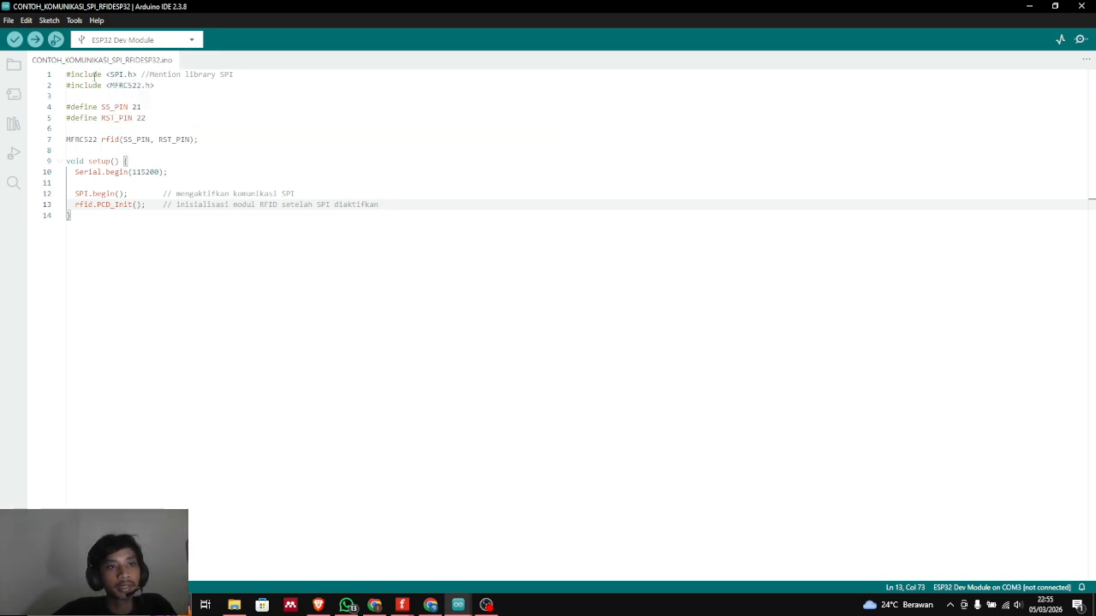
drag(66, 75, 158, 75)
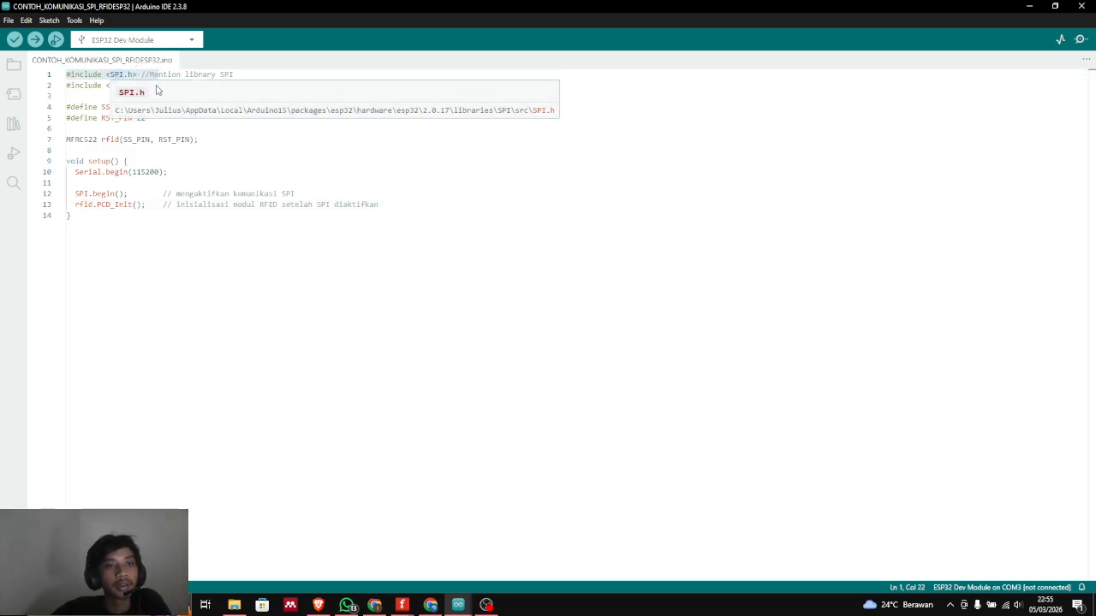
click(89, 97)
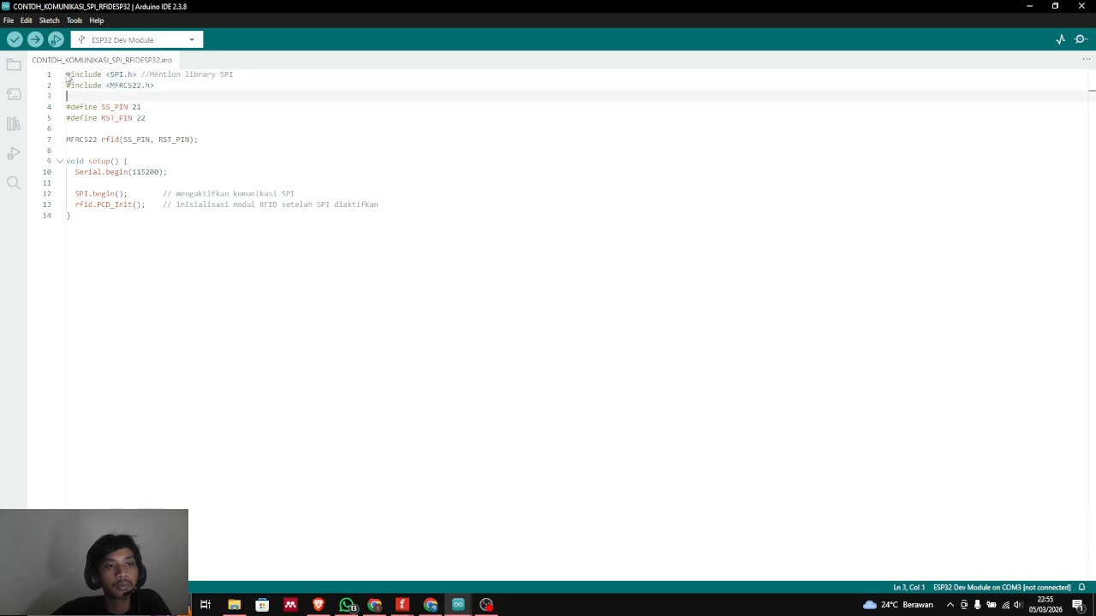
drag(66, 74, 137, 74)
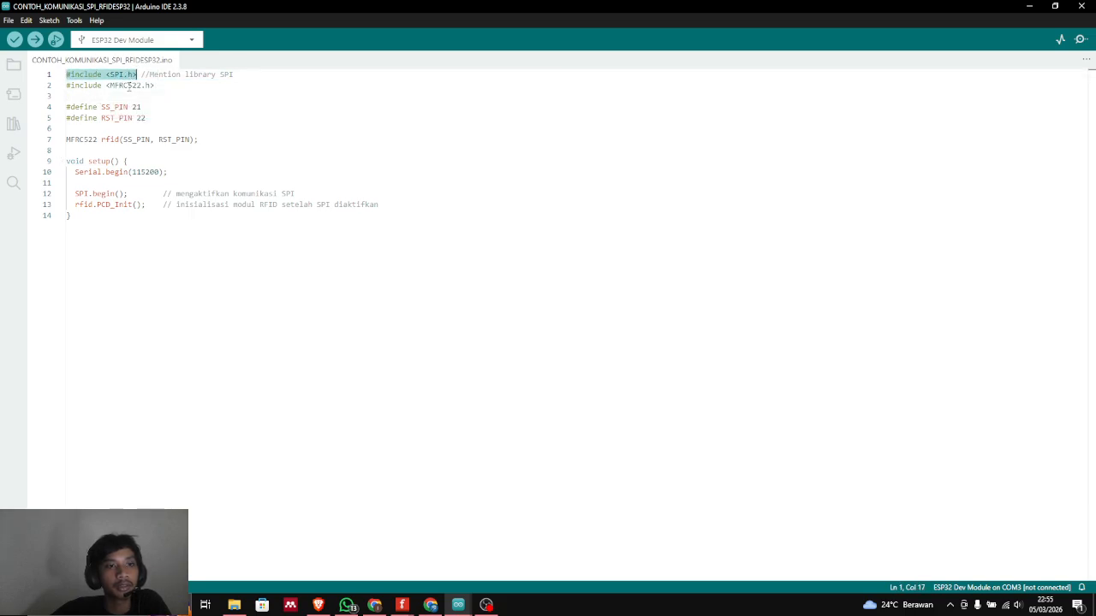
click(137, 172)
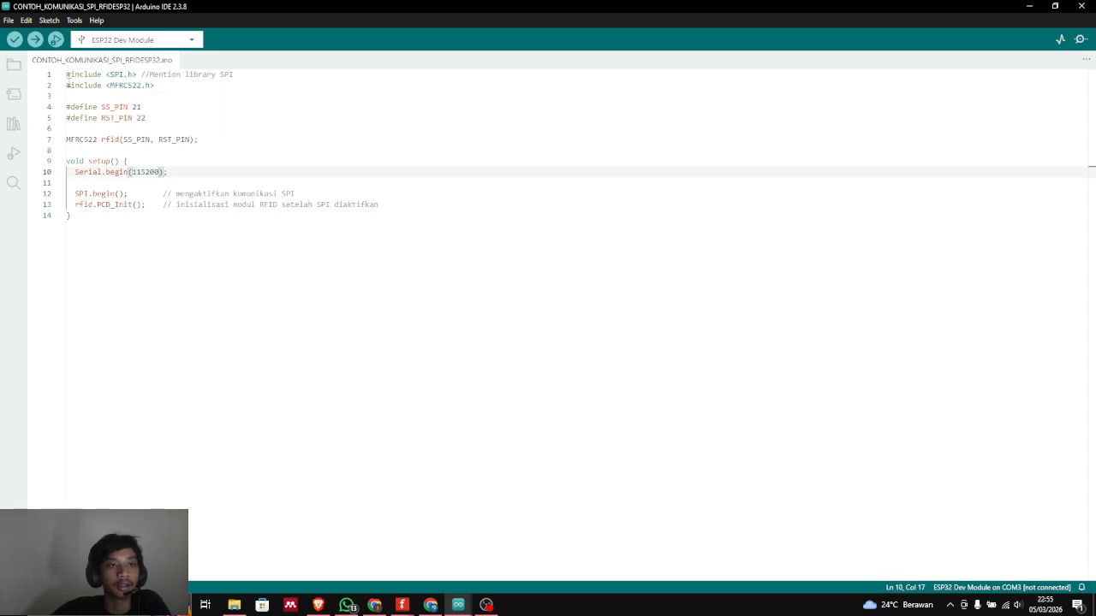
drag(67, 76, 233, 74)
click(199, 150)
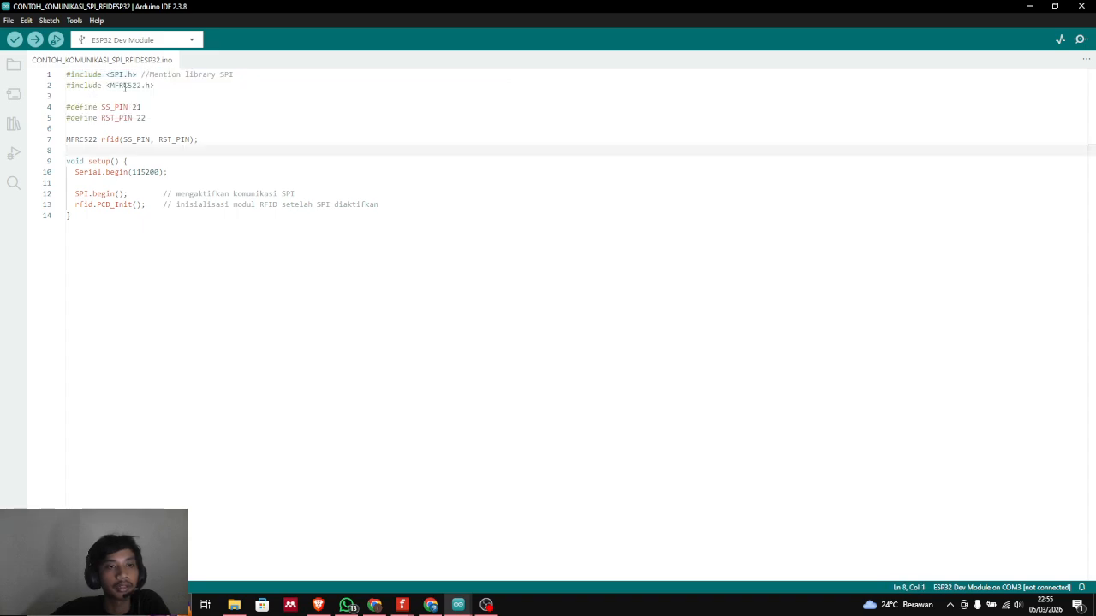
Highlight the SPI.begin() call in setup that activates SPI communication.
drag(115, 85, 125, 195)
mouse_move(77, 194)
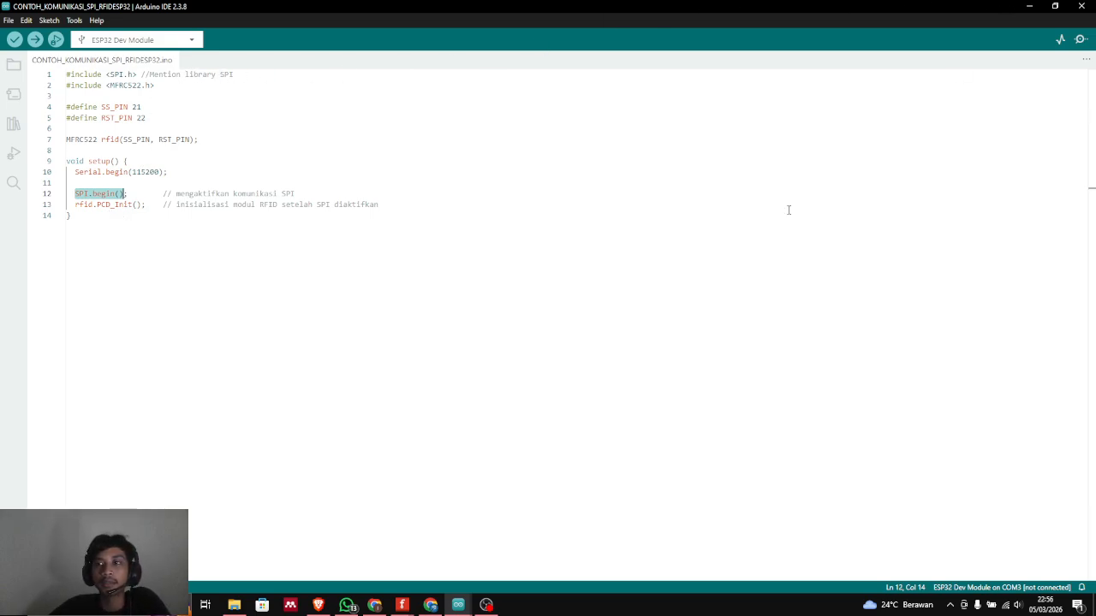
Switch to the sketch CONTOH_KOMUNIKASI_UART_MP3PLAYERSDCARD and highlight the line that includes the HardwareSerial.h library.
mouse_move(451, 607)
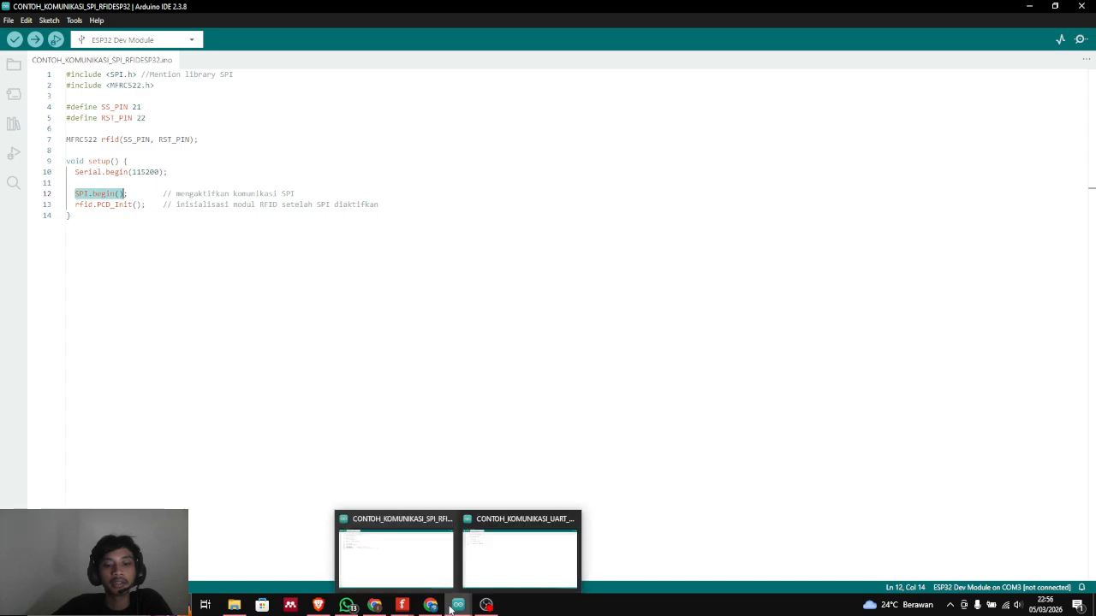
click(519, 558)
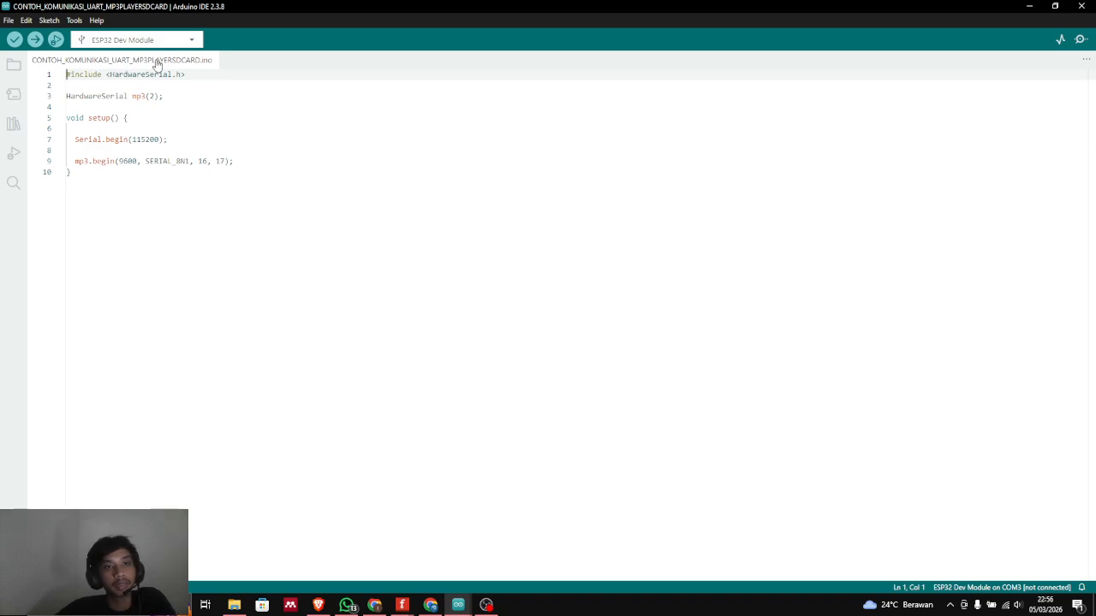
mouse_move(186, 74)
mouse_down()
mouse_move(66, 75)
mouse_move(197, 77)
mouse_up()
click(74, 86)
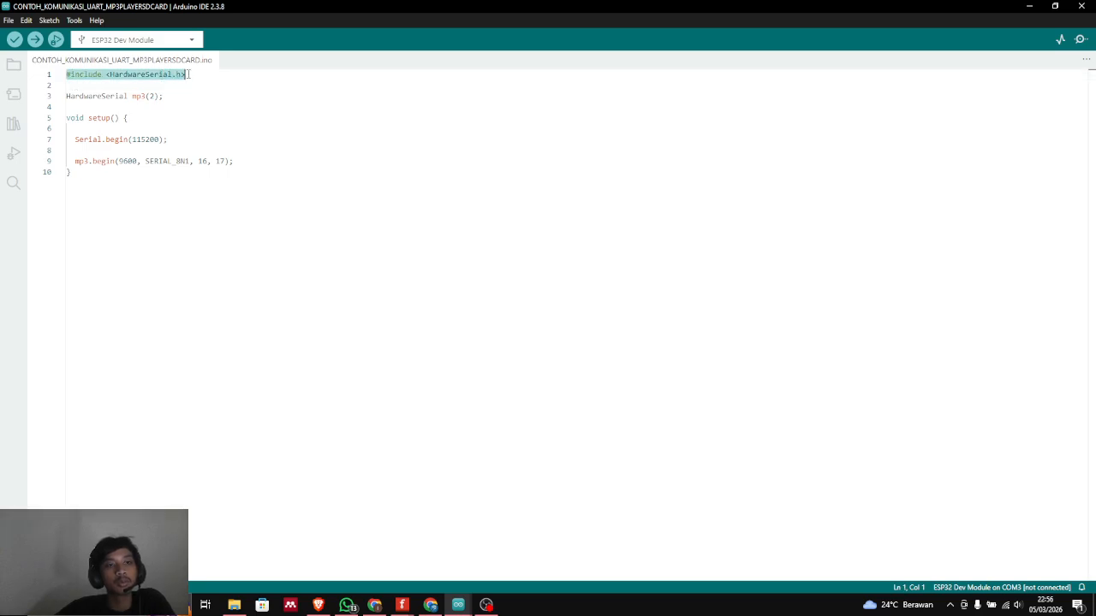
click(157, 85)
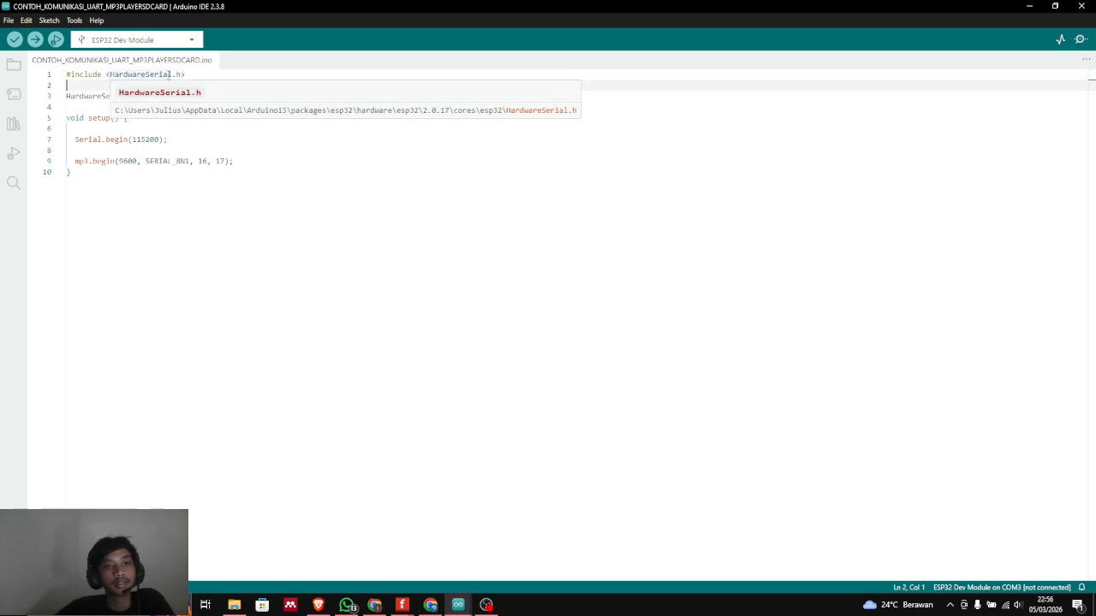
drag(190, 74, 102, 75)
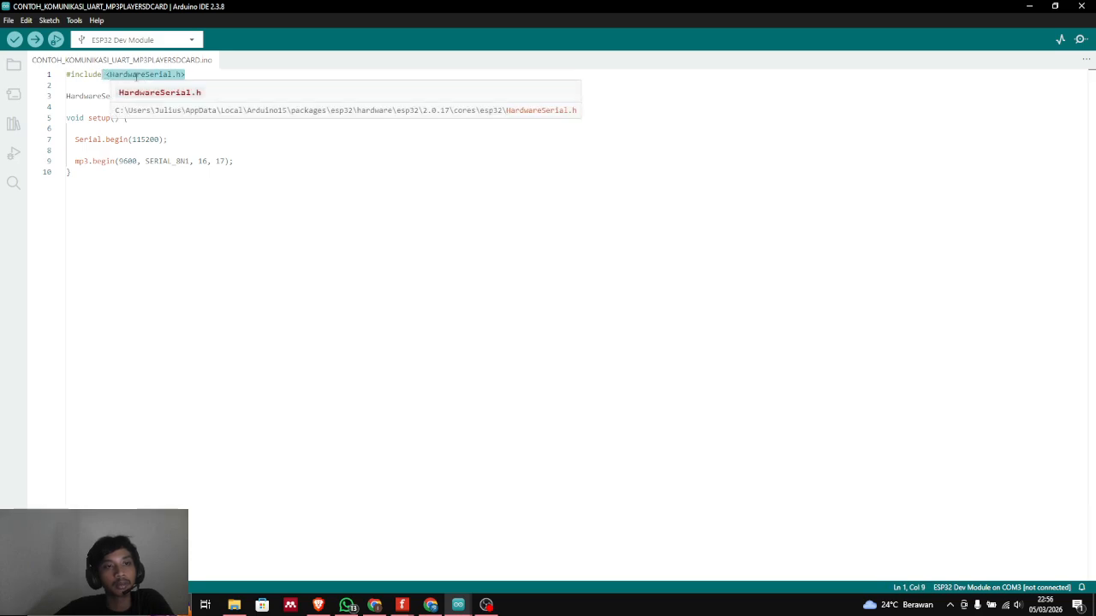
Highlight the mp3 object name in the HardwareSerial declaration and the 115200 baud rate in Serial.begin.
click(203, 140)
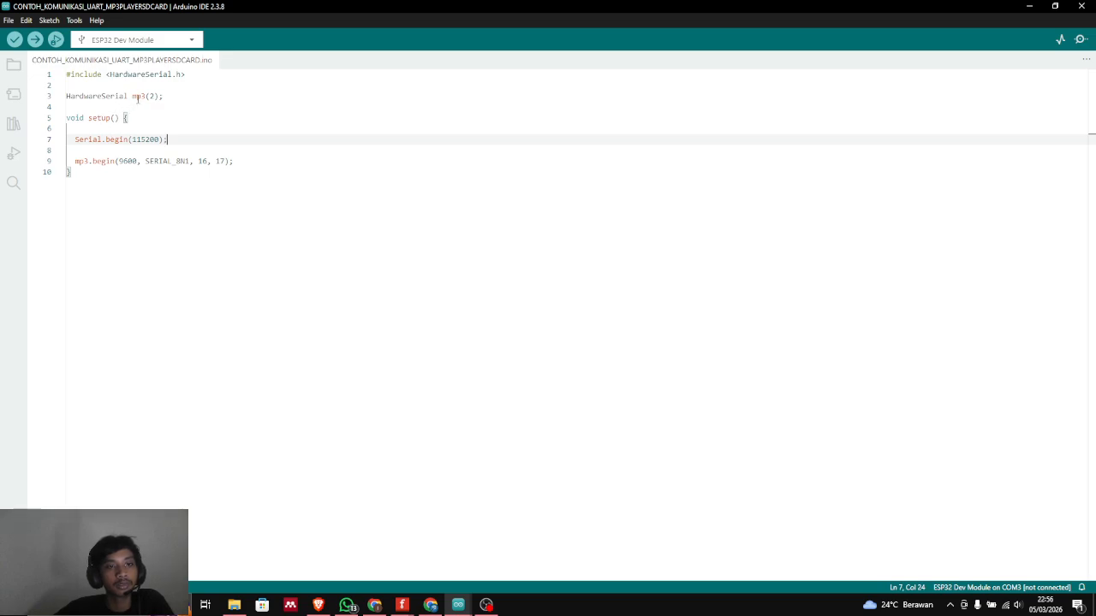
click(140, 96)
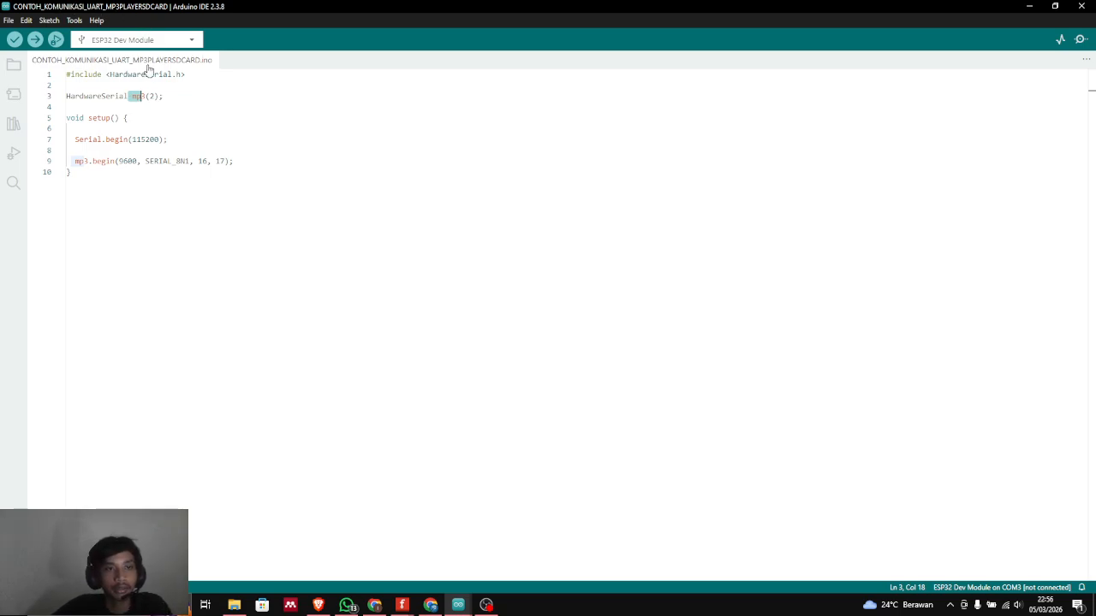
drag(127, 139, 159, 140)
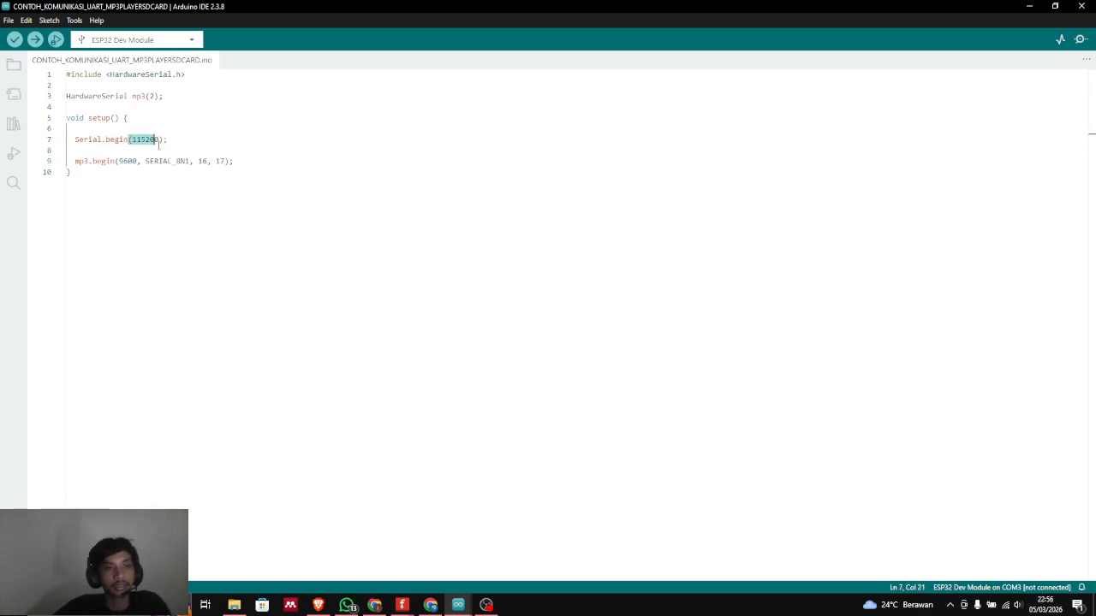
click(137, 176)
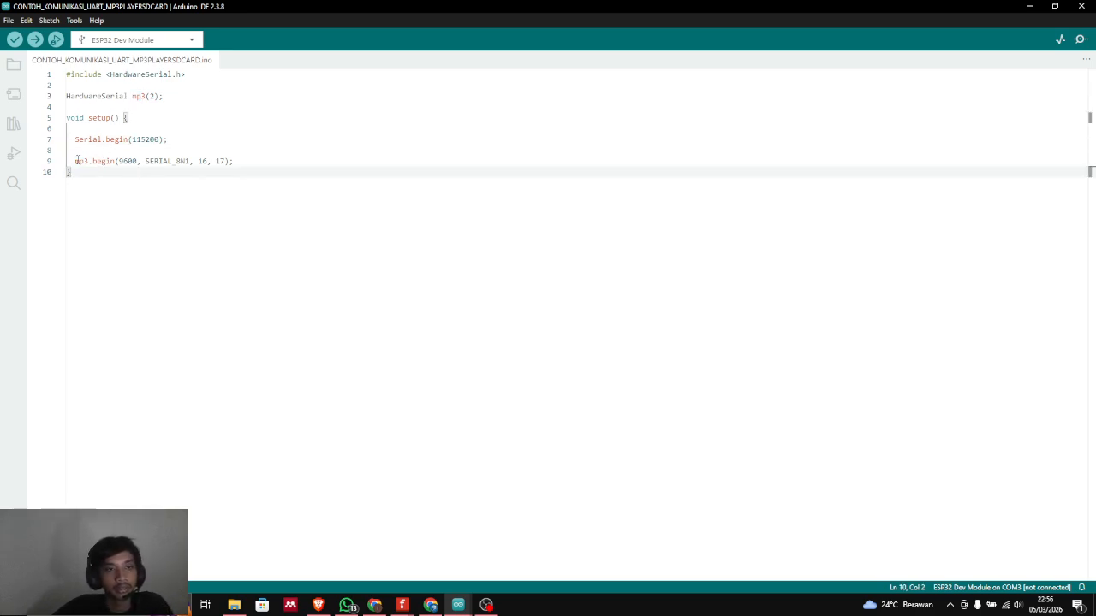
Highlight the mp3.begin call and go through its 9600 baud rate, SERIAL_8N1 format and pins 16 and 17.
drag(74, 161, 228, 162)
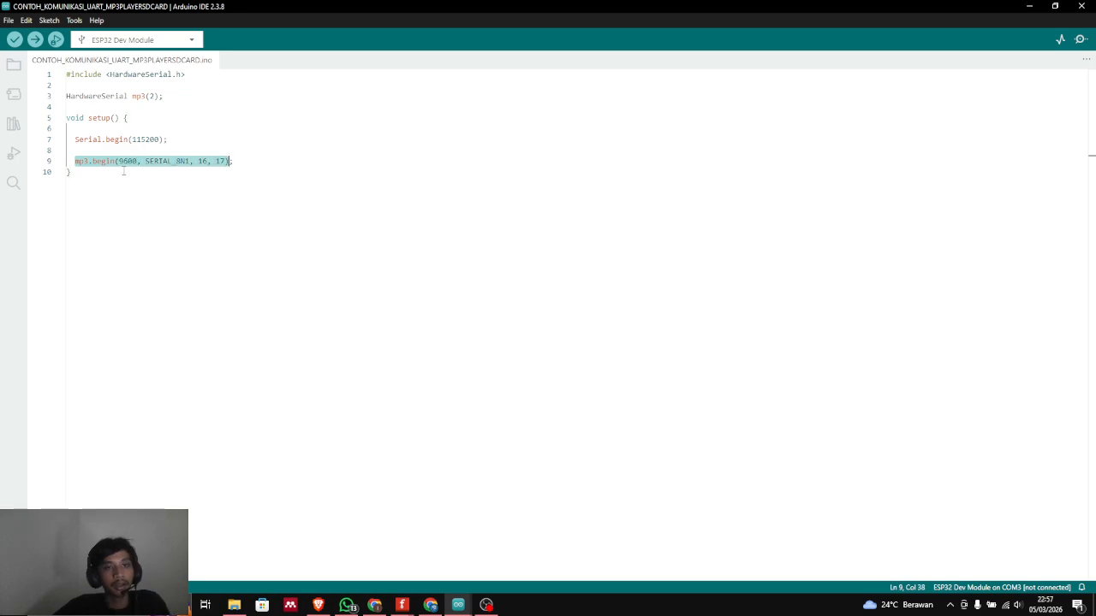
click(137, 176)
drag(74, 162, 149, 171)
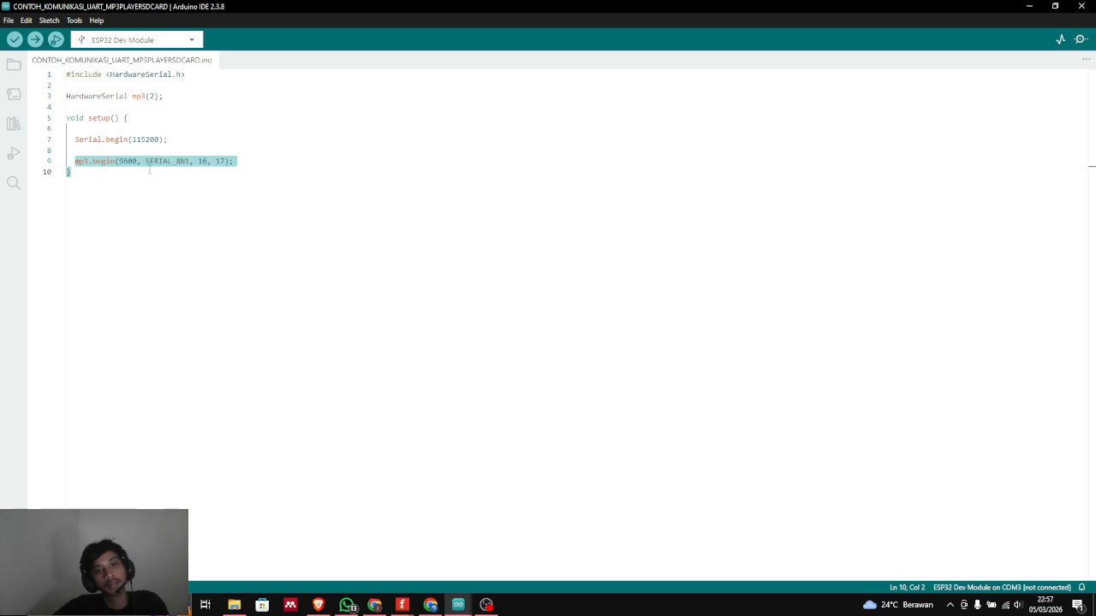
click(128, 163)
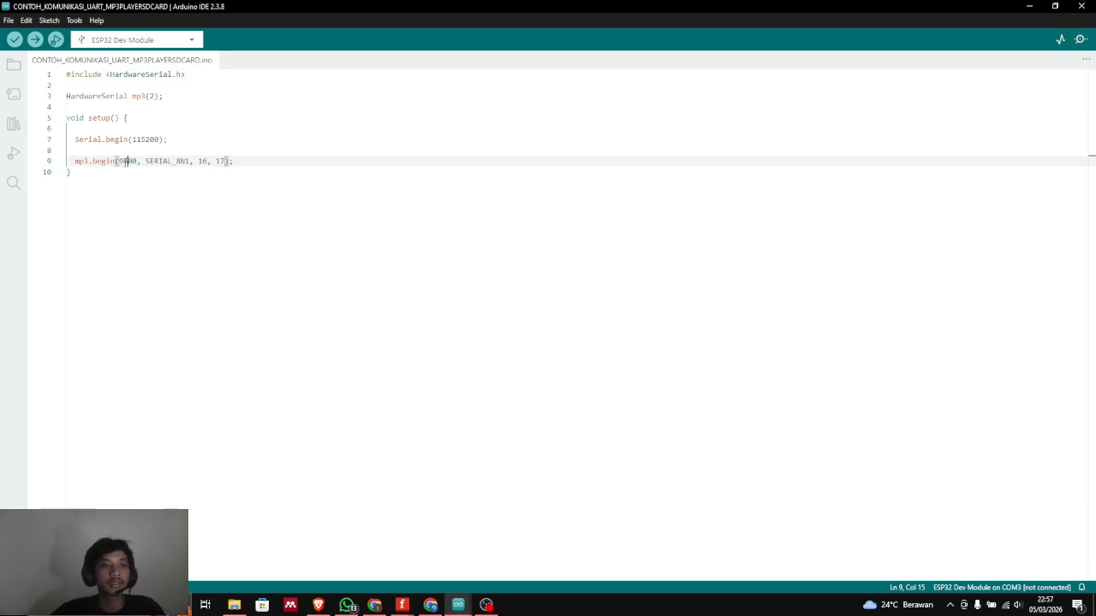
double_click(147, 160)
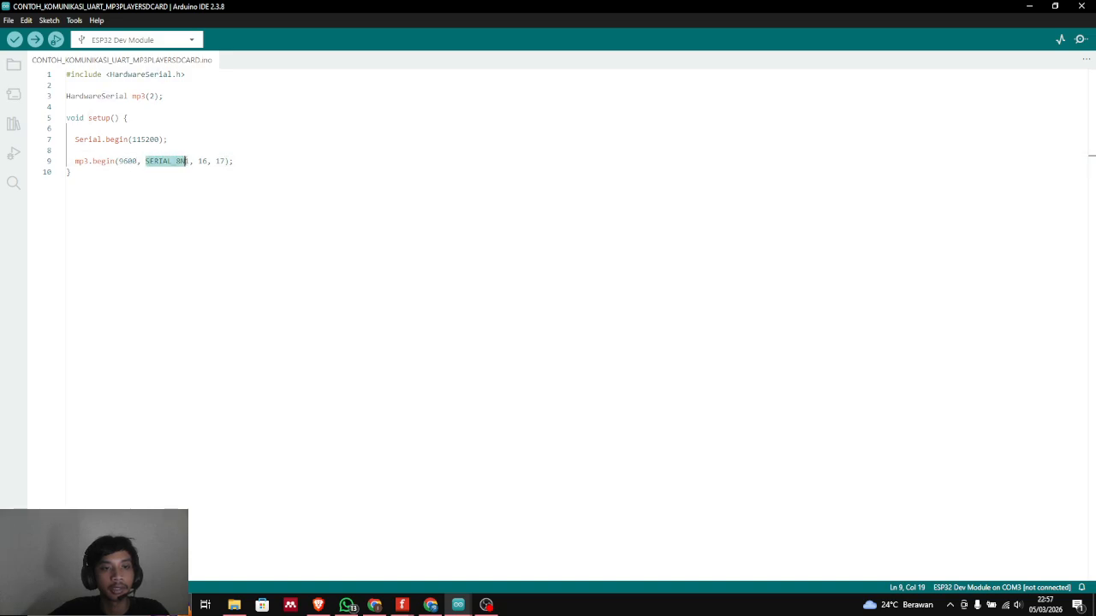
click(188, 180)
drag(199, 161, 220, 161)
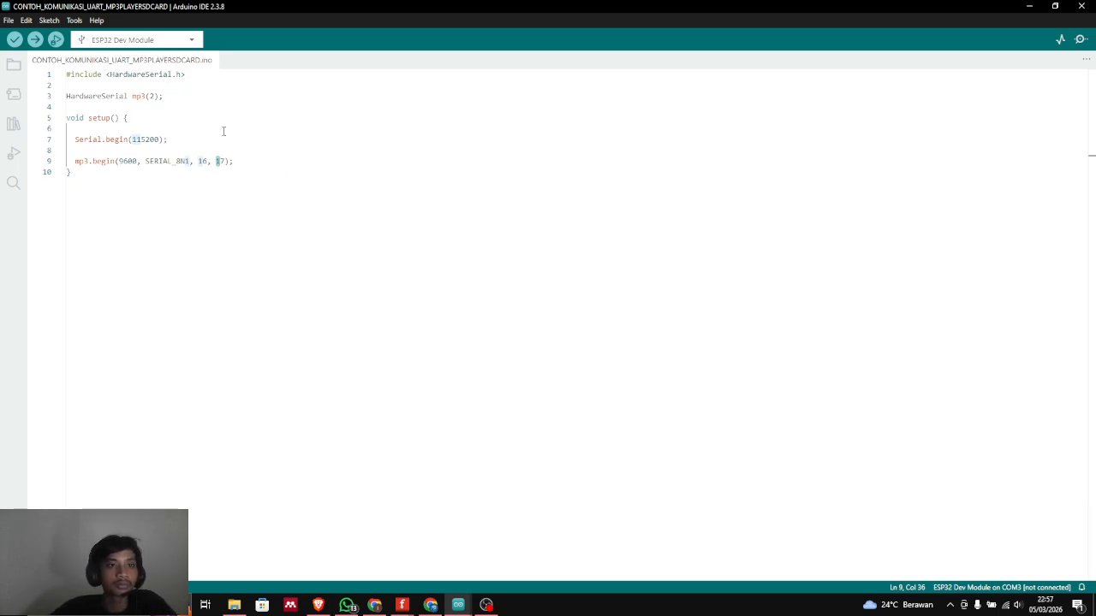
Clear the highlight in the UART sketch and switch to OBS.
click(177, 141)
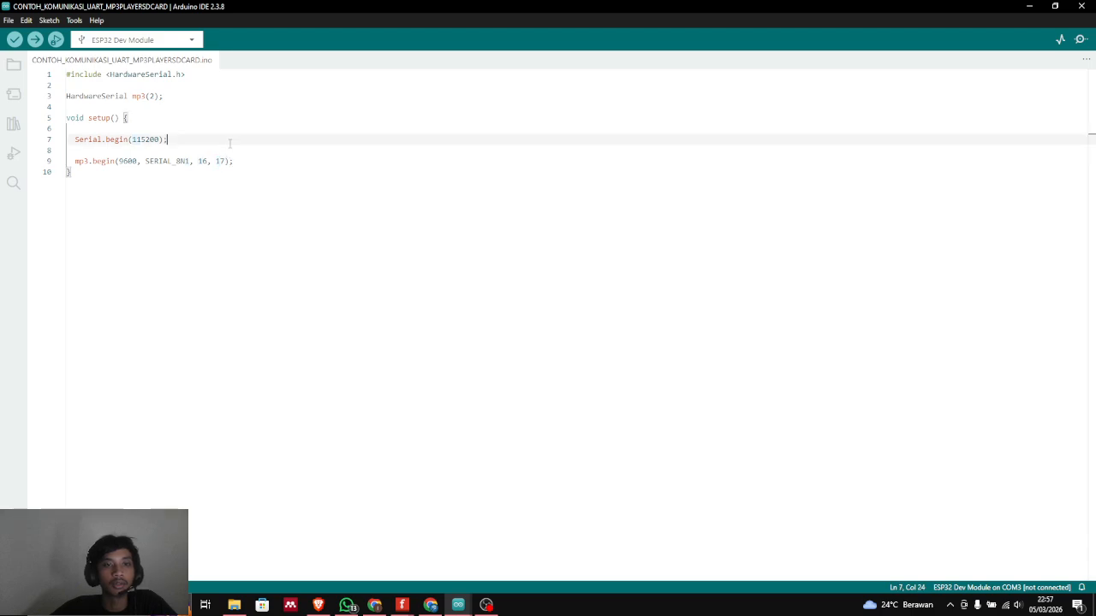
click(172, 150)
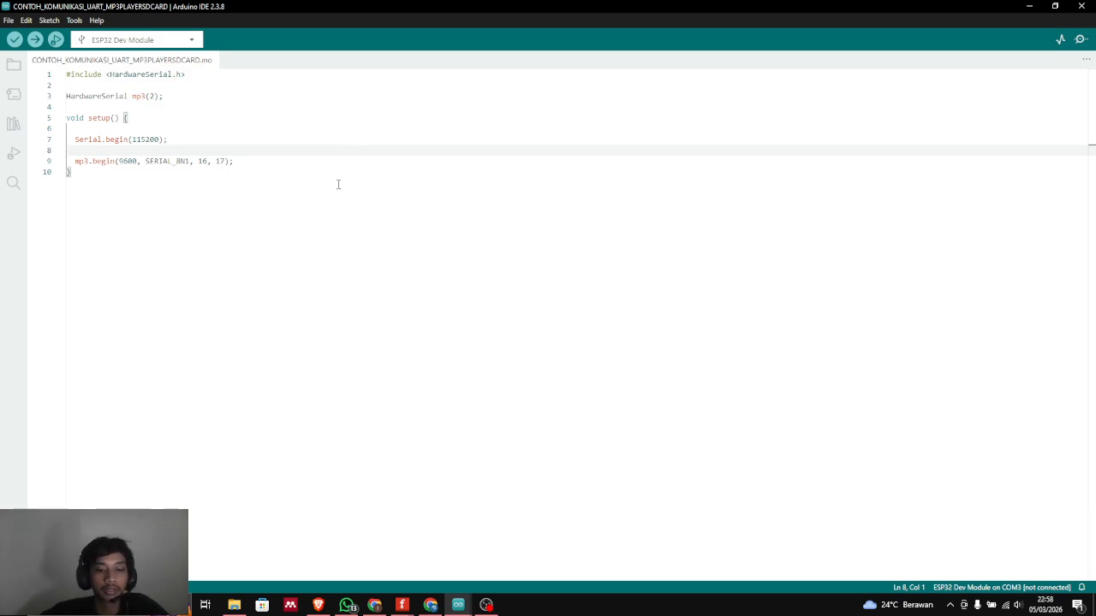
key(alt+Tab)
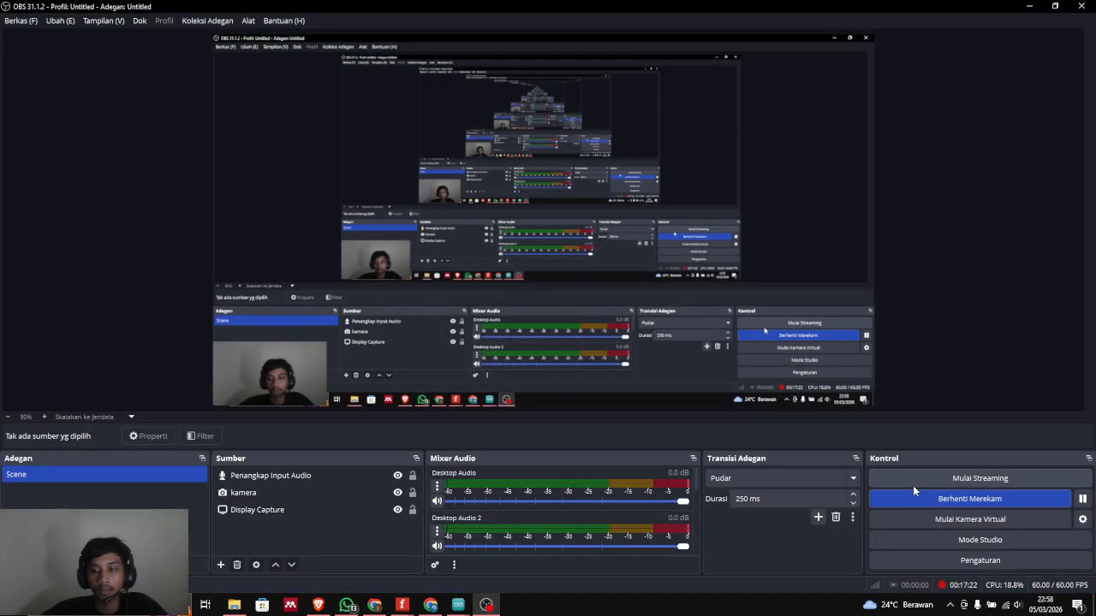